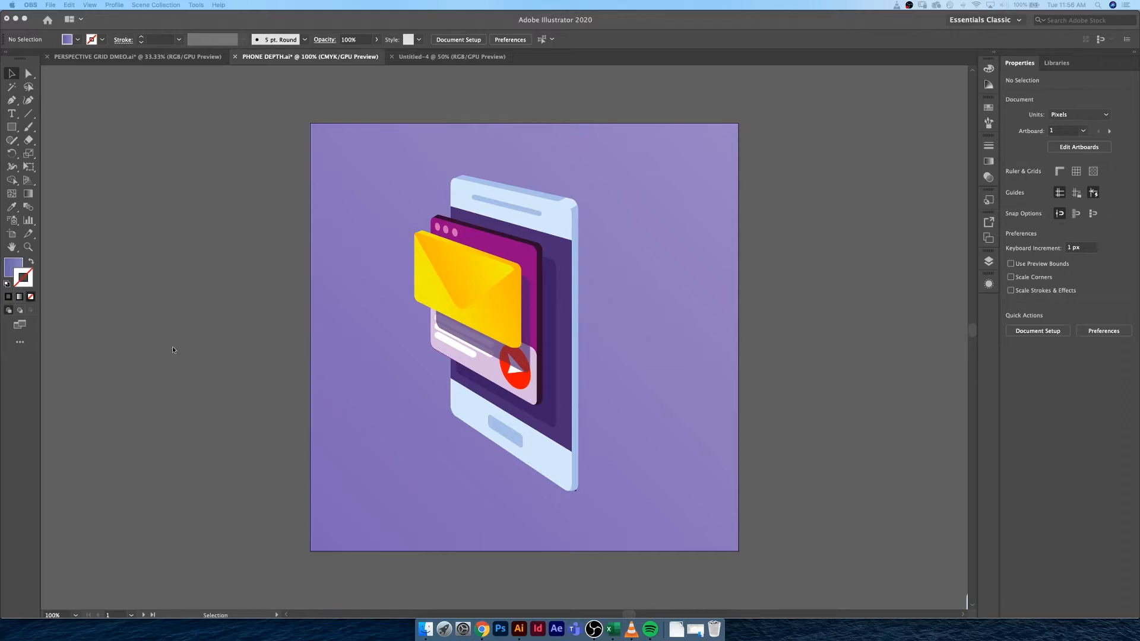
Create a new 1000 x 1000 px document in RGB Color with Medium (150 ppi) raster effects.
left_click(304, 300)
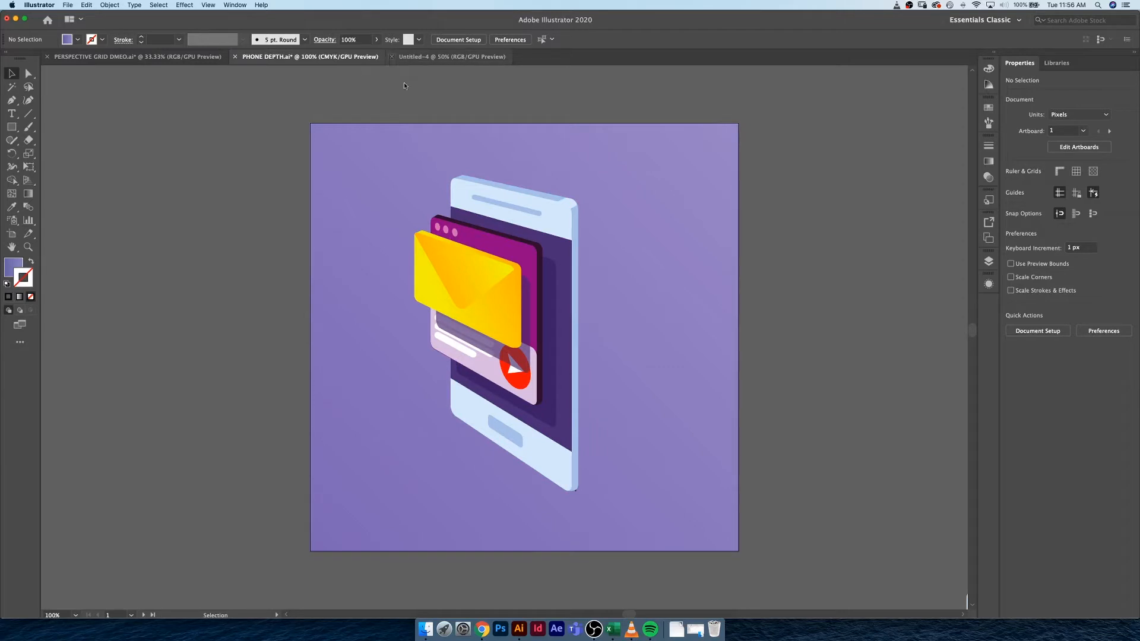
left_click(68, 5)
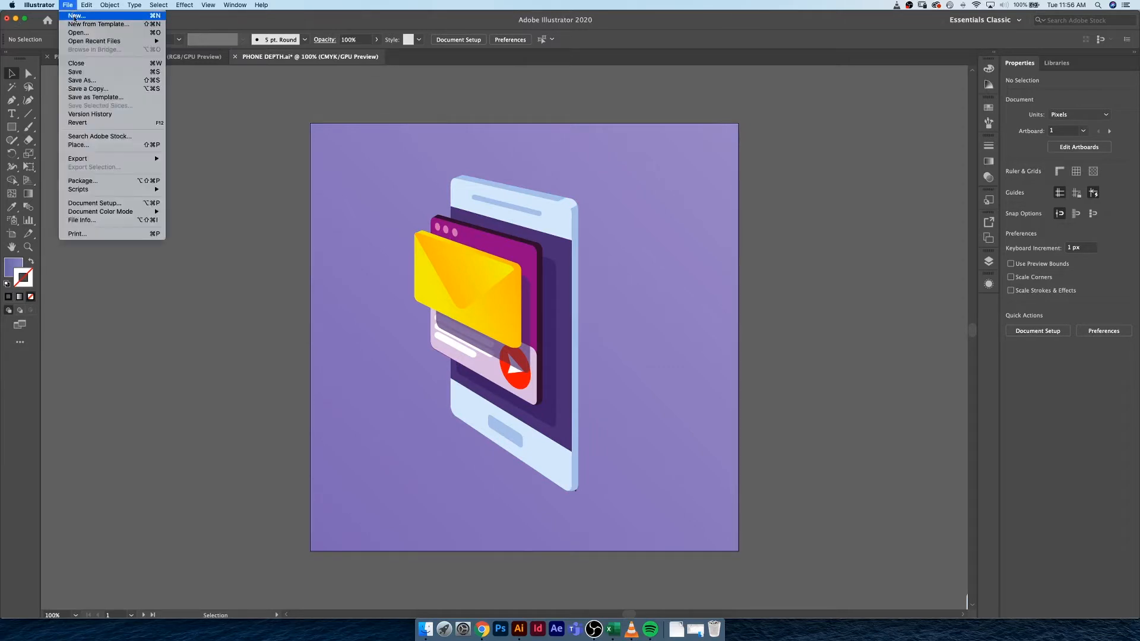
left_click(75, 16)
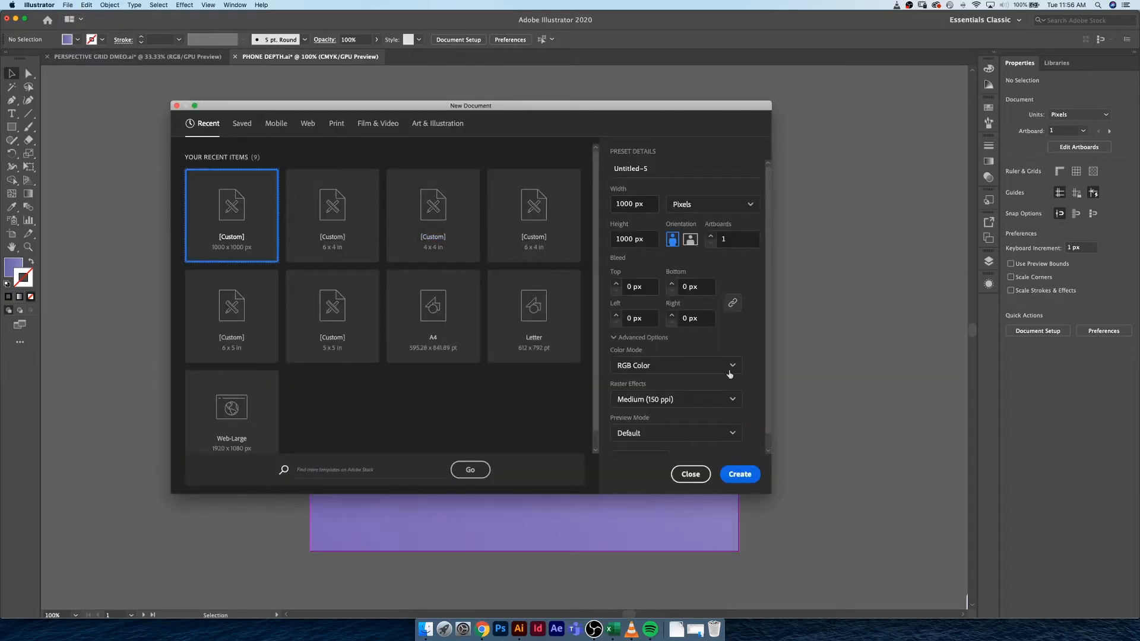
left_click(740, 474)
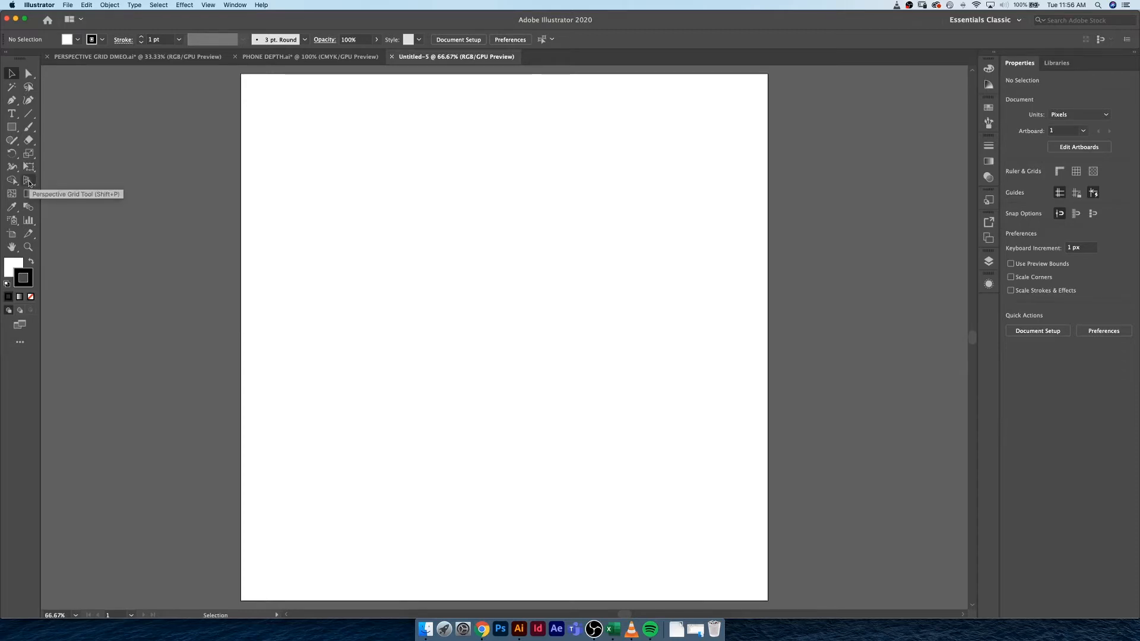
Show the perspective grid with the Perspective Grid tool and raise its vertical extent close to the artboard's upper edge.
left_click(29, 184)
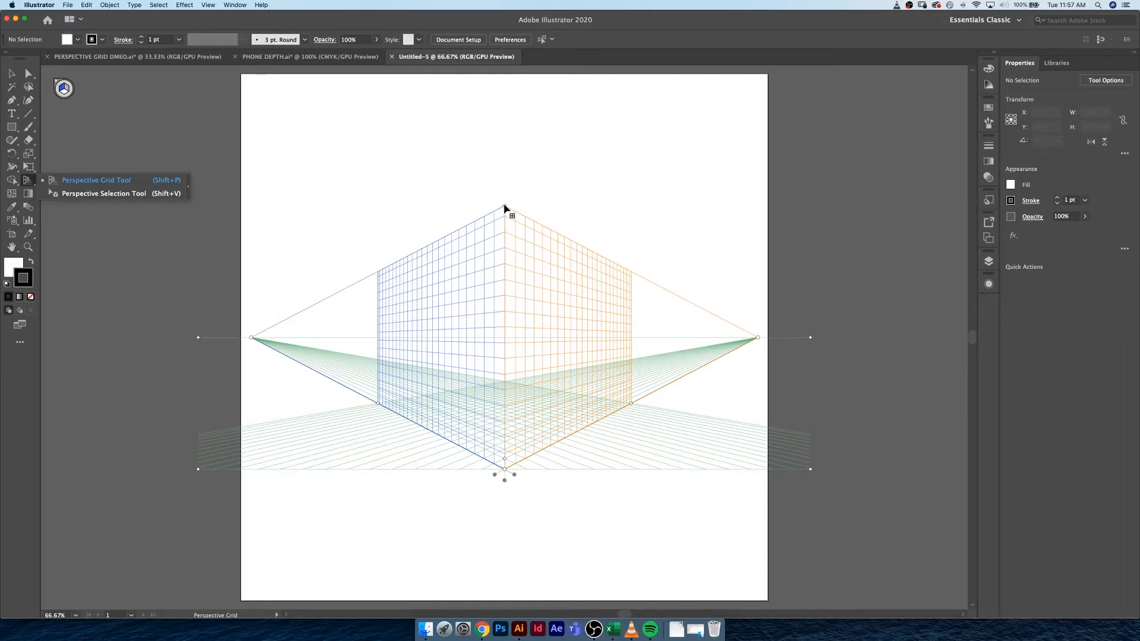
left_click_drag(504, 208, 505, 200)
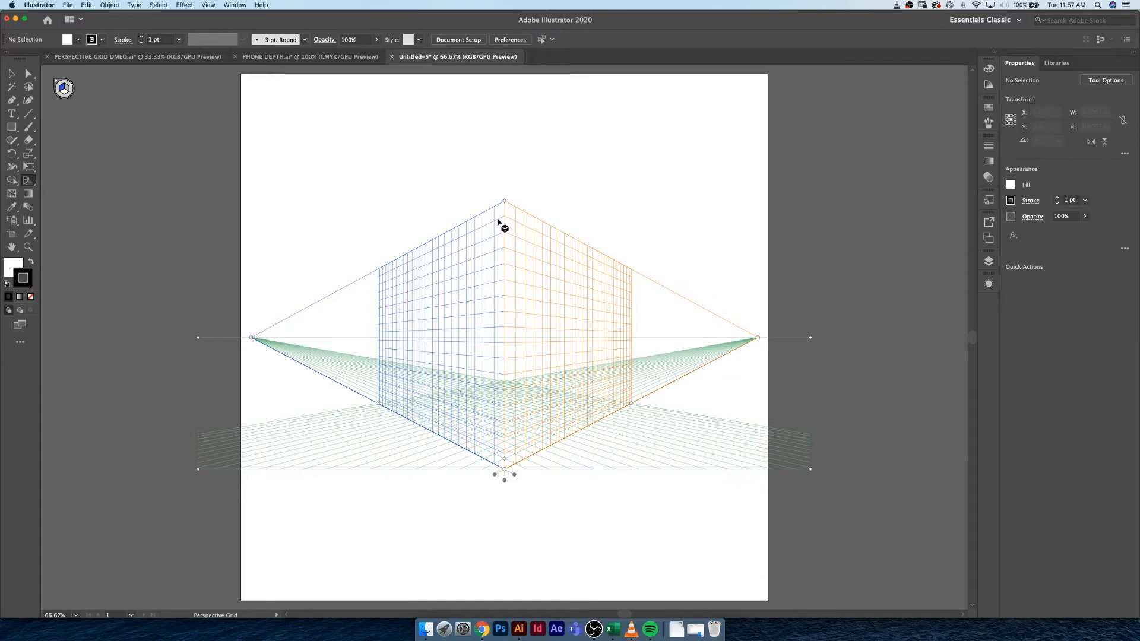
left_click_drag(504, 202, 508, 107)
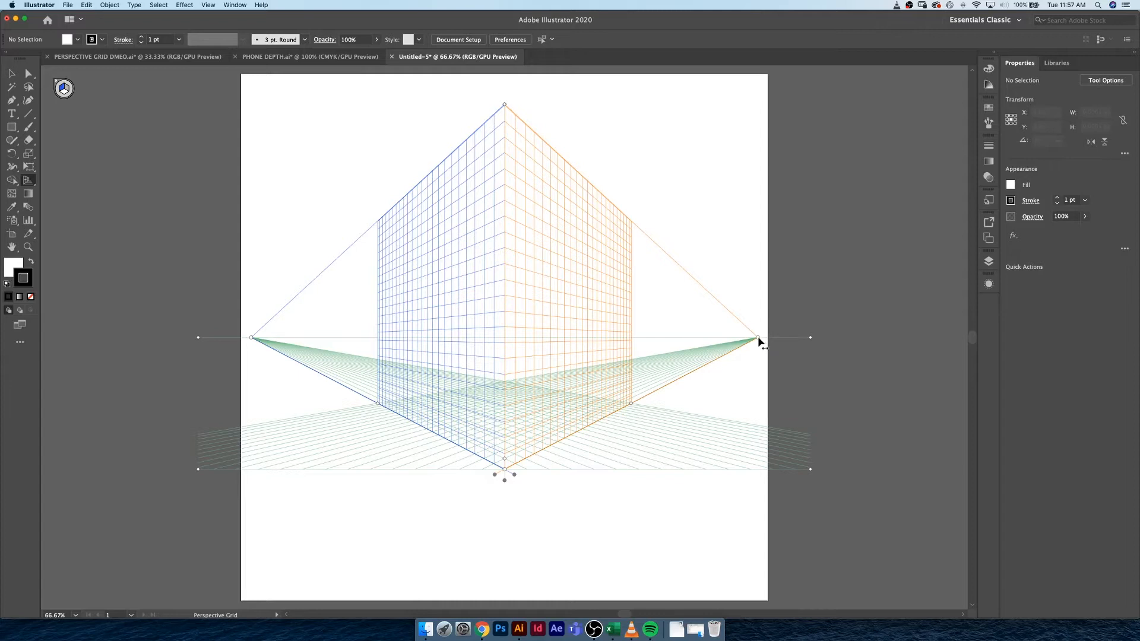
Try moving the right and left vanishing points inward along the horizon, and undo both moves.
left_click_drag(759, 340, 653, 341)
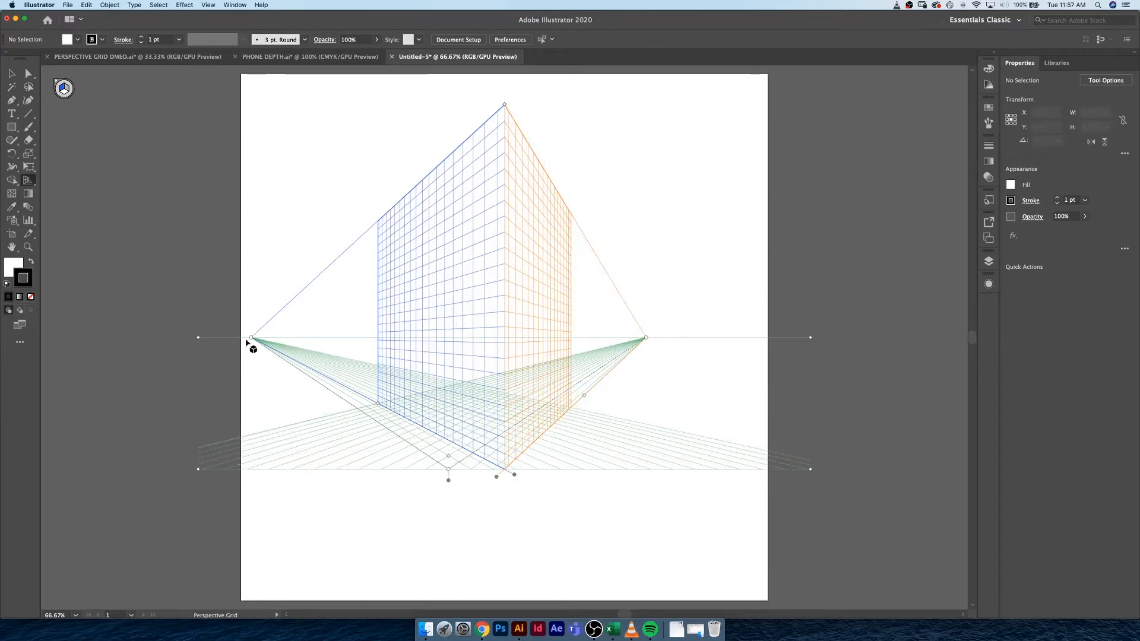
left_click_drag(251, 338, 328, 338)
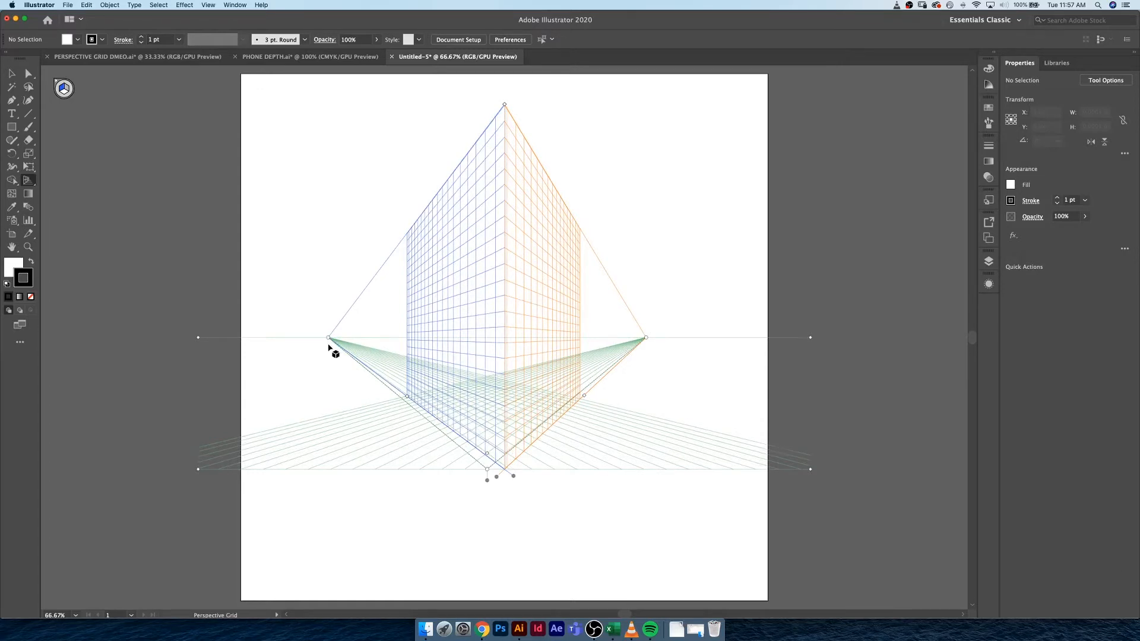
key("ctrl+z")
key("shift+v")
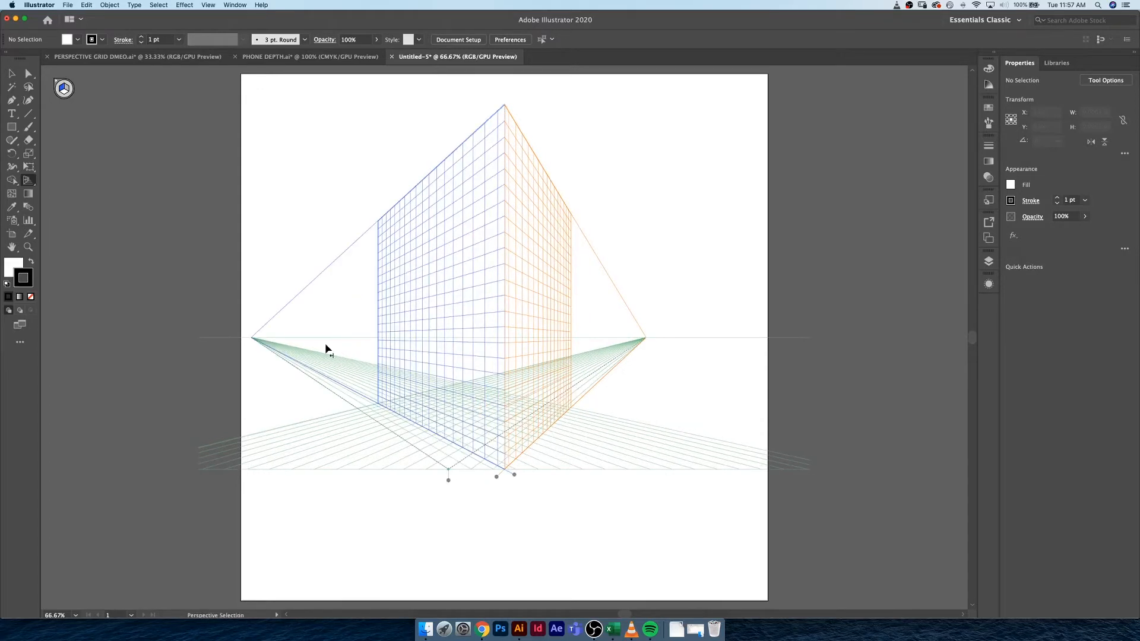
key("super+z")
Lower the perspective grid's horizon line to slightly above the ground level.
left_click_drag(197, 337, 220, 416)
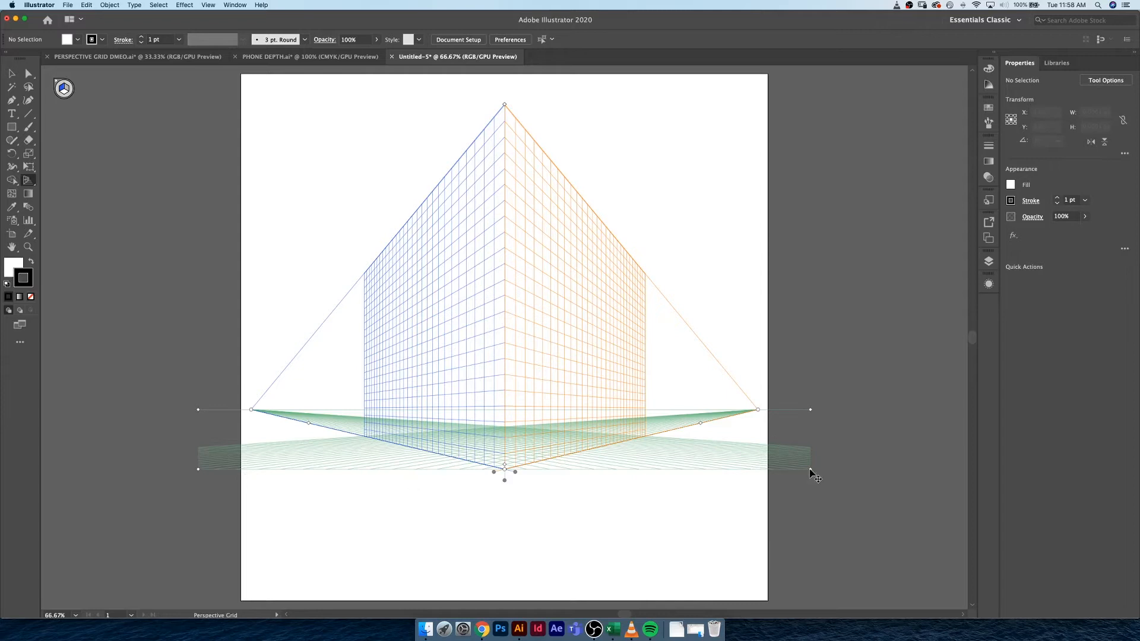
left_click_drag(815, 476, 773, 423)
key("super+z")
mouse_move(766, 410)
left_mouse_down()
mouse_move(796, 410)
mouse_move(758, 409)
left_mouse_up()
Move the left grid plane aside and back to the center, and lower the grid's base toward the artboard's lower edge.
left_click_drag(516, 473, 421, 490)
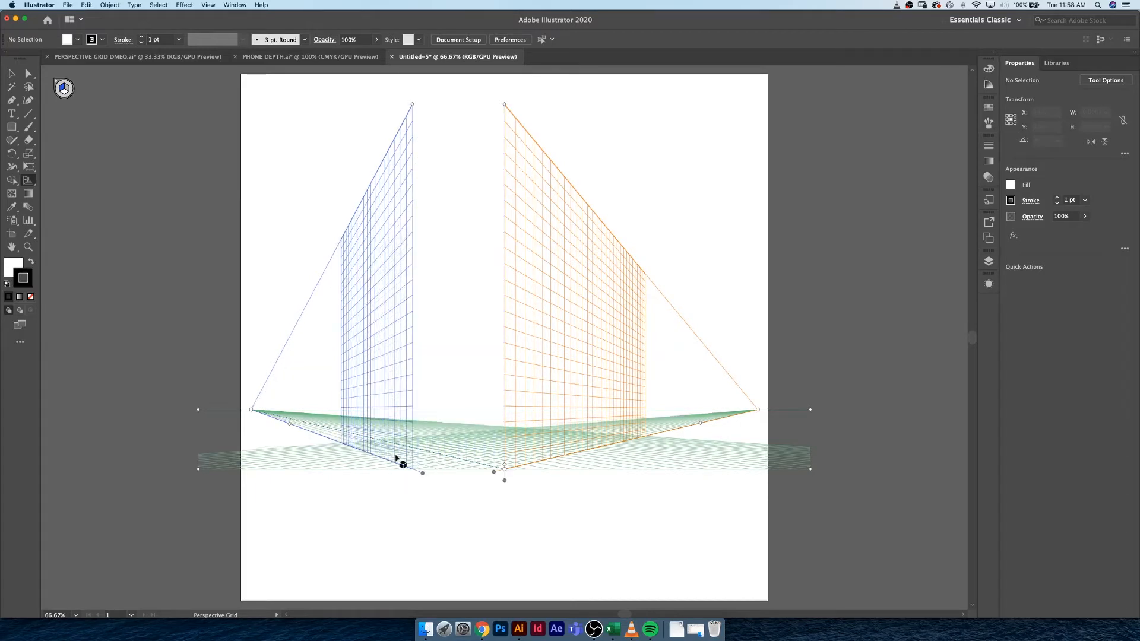
left_click_drag(422, 473, 518, 554)
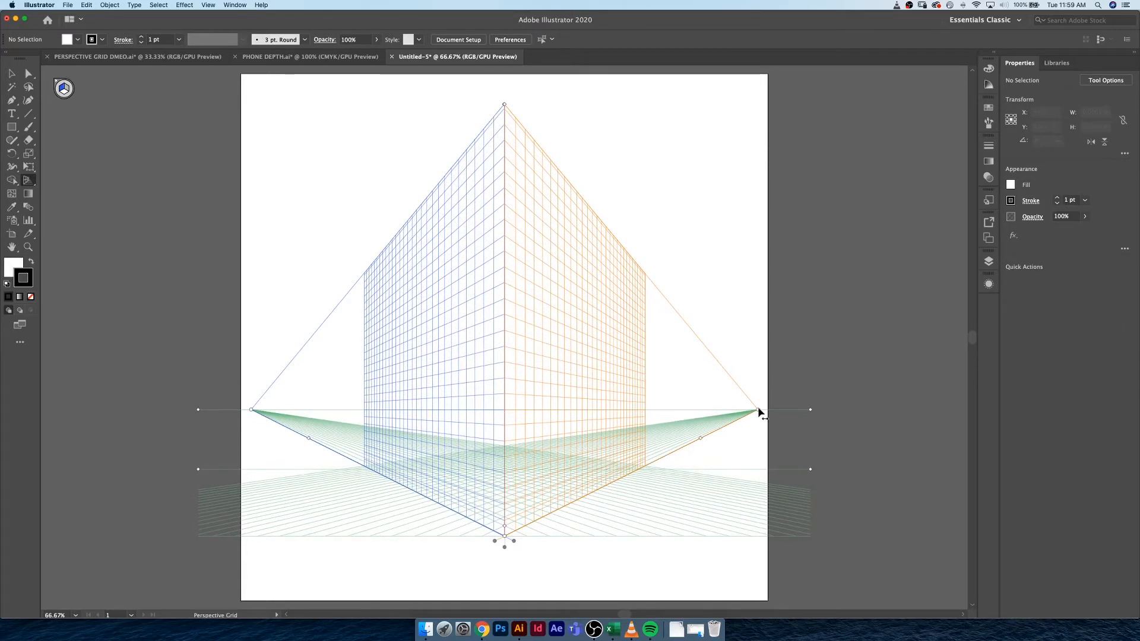
left_click_drag(758, 409, 769, 436)
key("super+z")
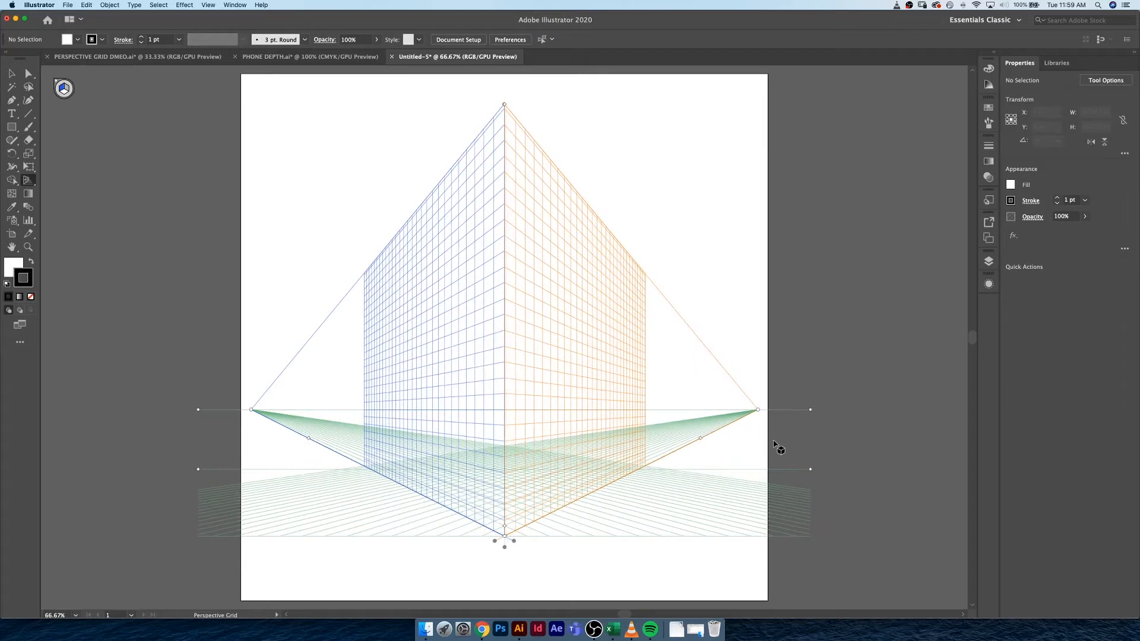
Enlarge the perspective grid's cell size and inspect the enlarged cells up close on the right plane.
left_click_drag(505, 527, 504, 511)
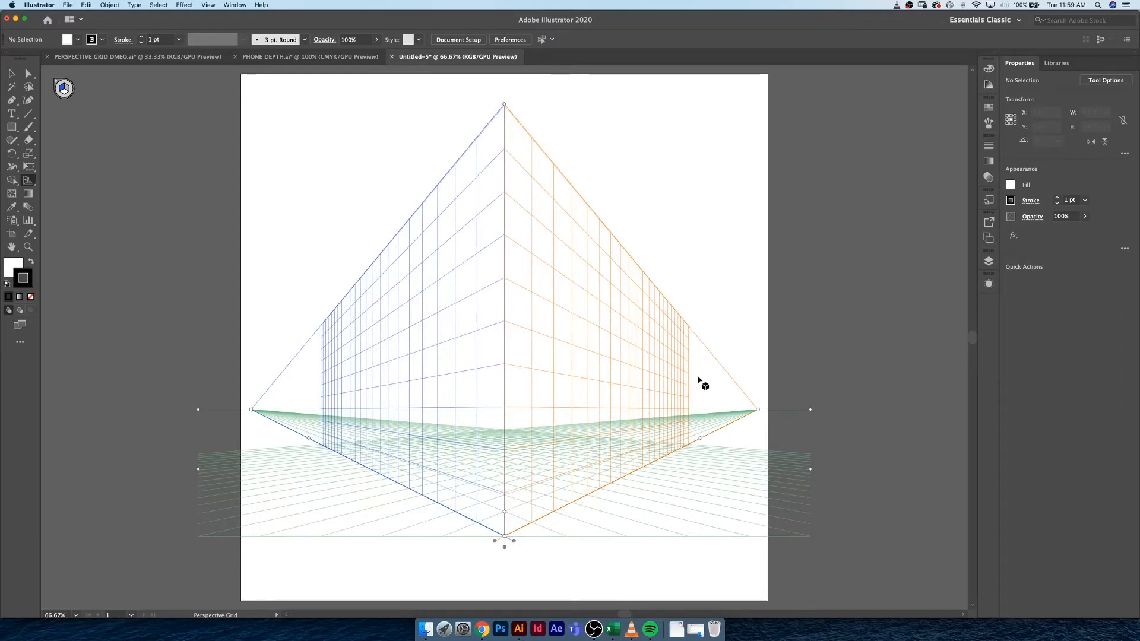
key("super+equal")
key("super+equal")
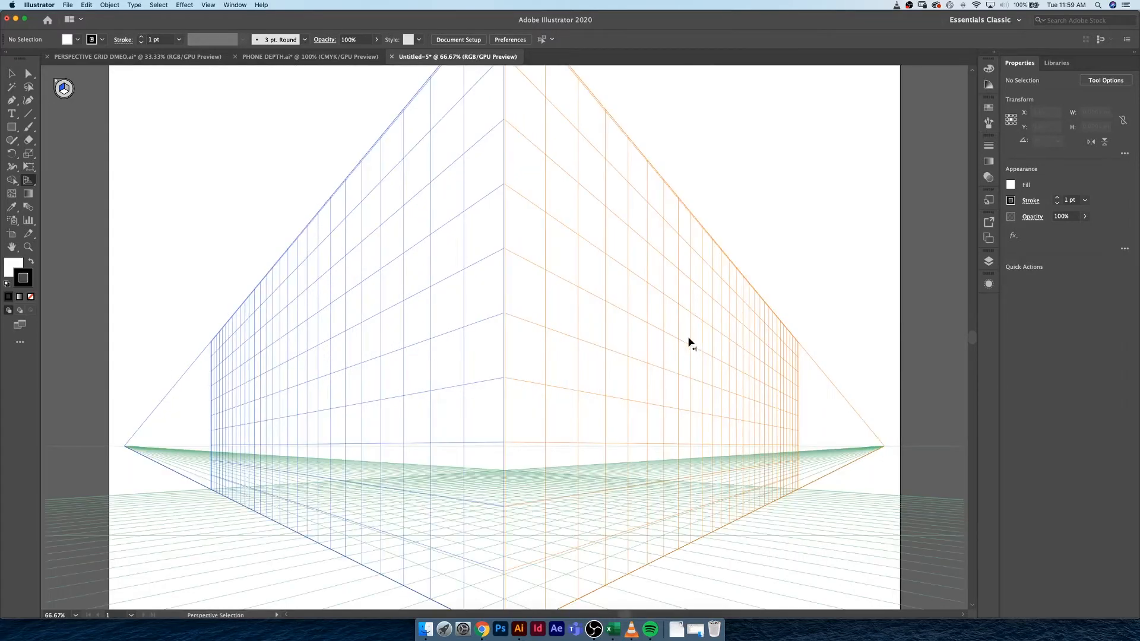
left_click_drag(750, 409, 569, 402)
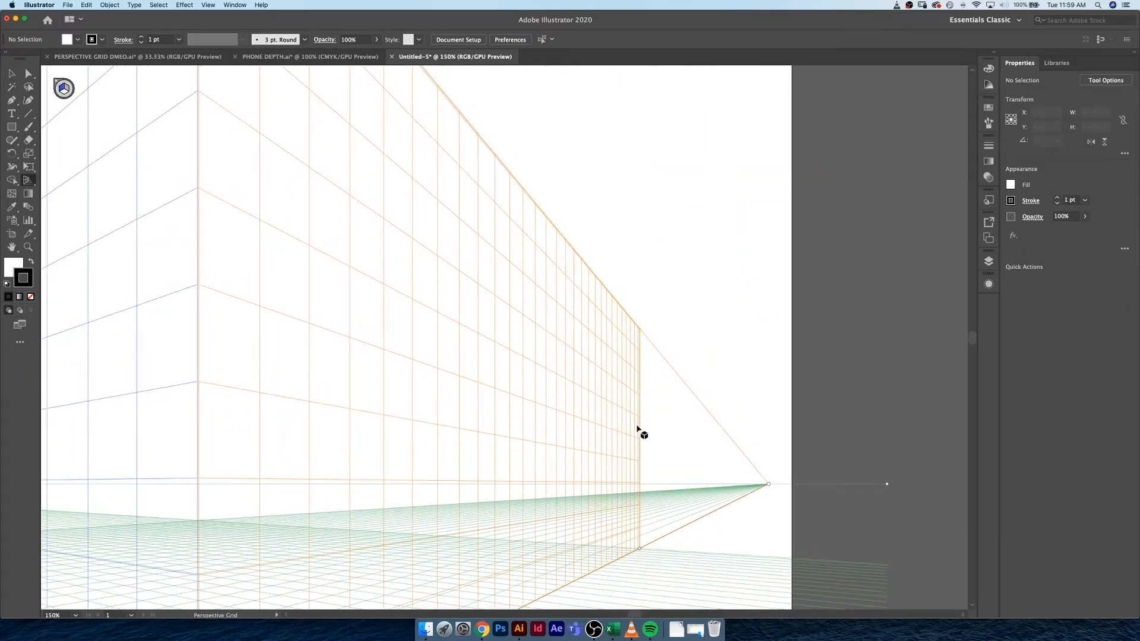
key("super+equal")
key("super+equal")
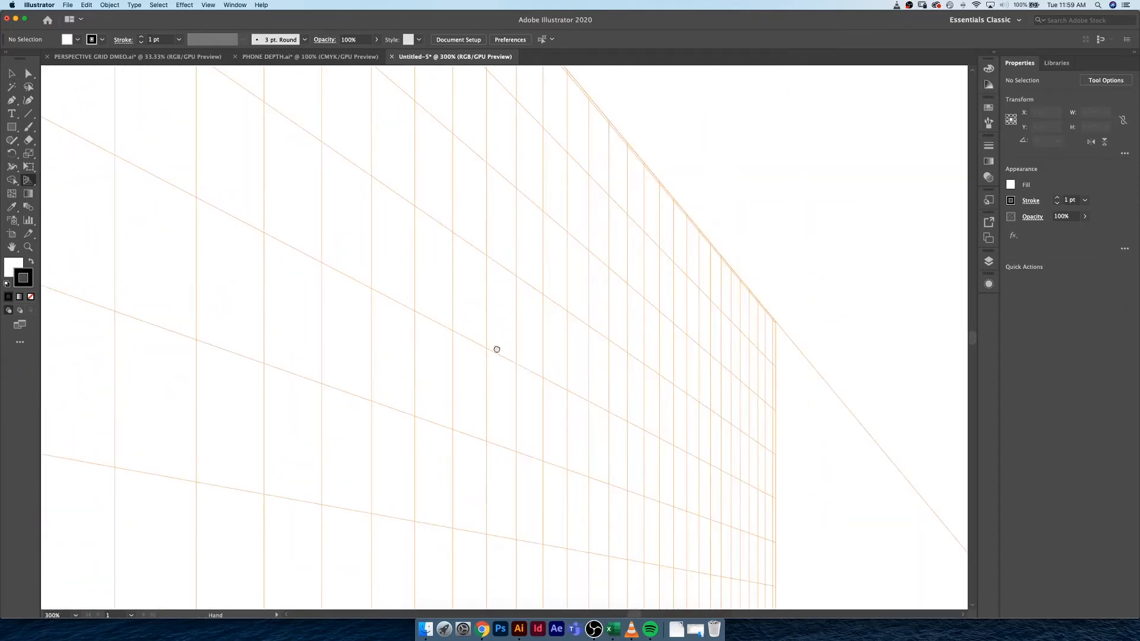
left_click_drag(497, 349, 486, 349)
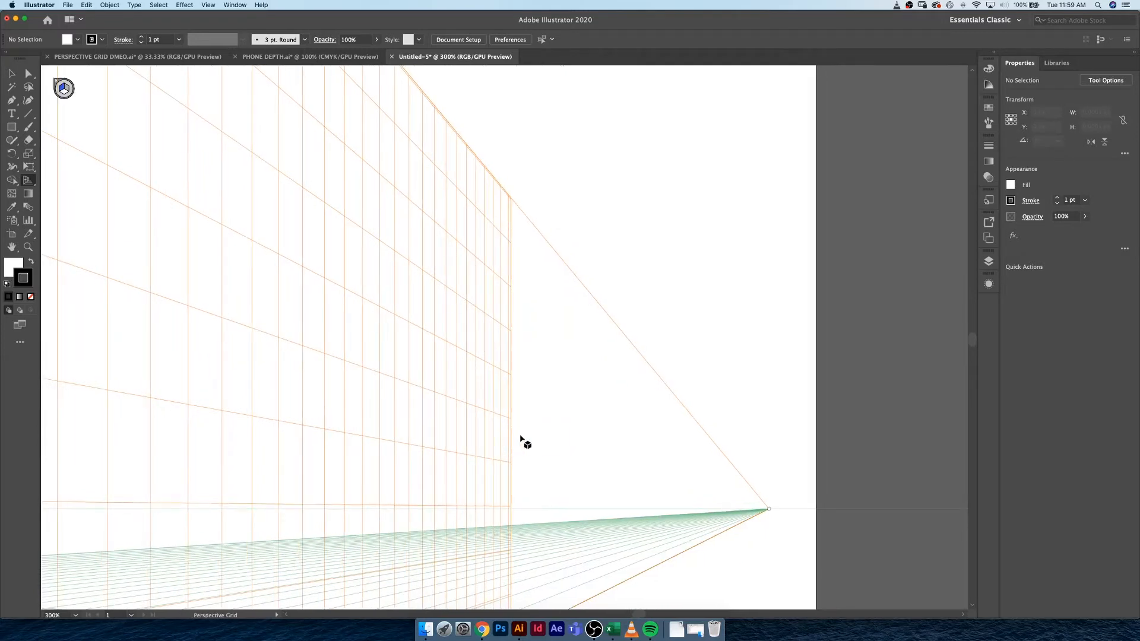
key("super+0")
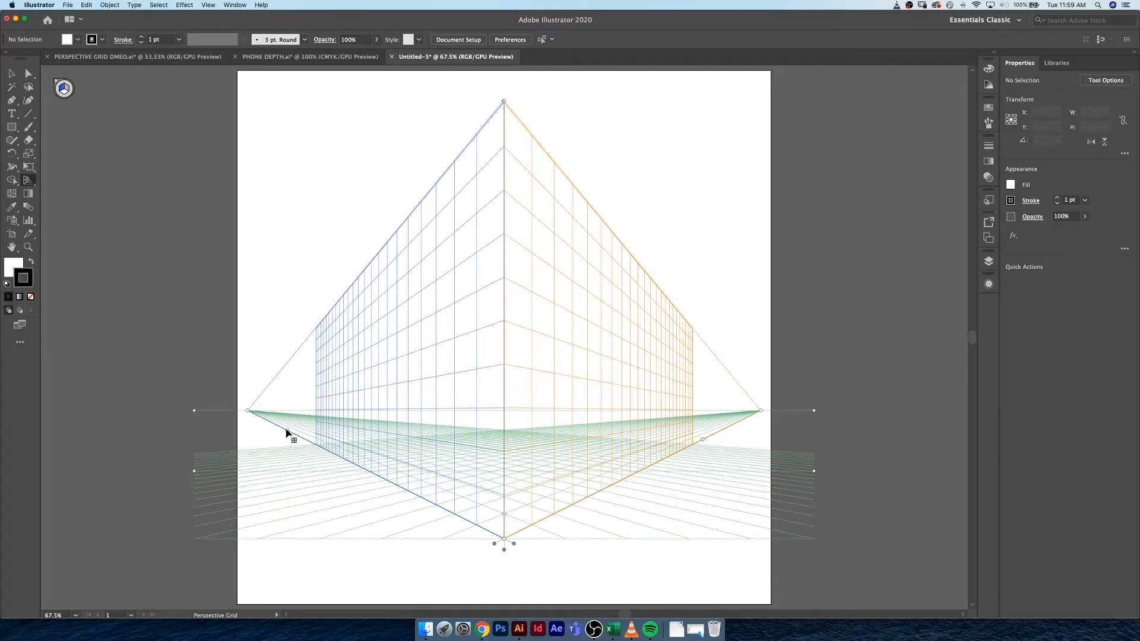
Shorten the extents of the left and right grid planes so both end closer to the center corner.
left_click_drag(323, 447, 391, 482)
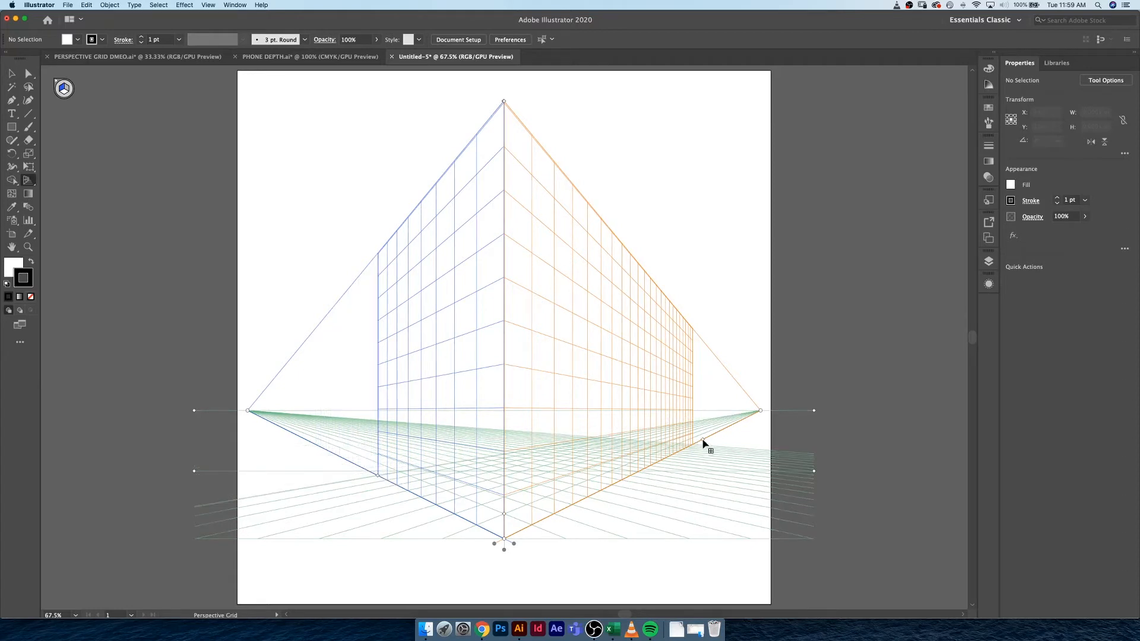
left_click_drag(698, 442, 557, 497)
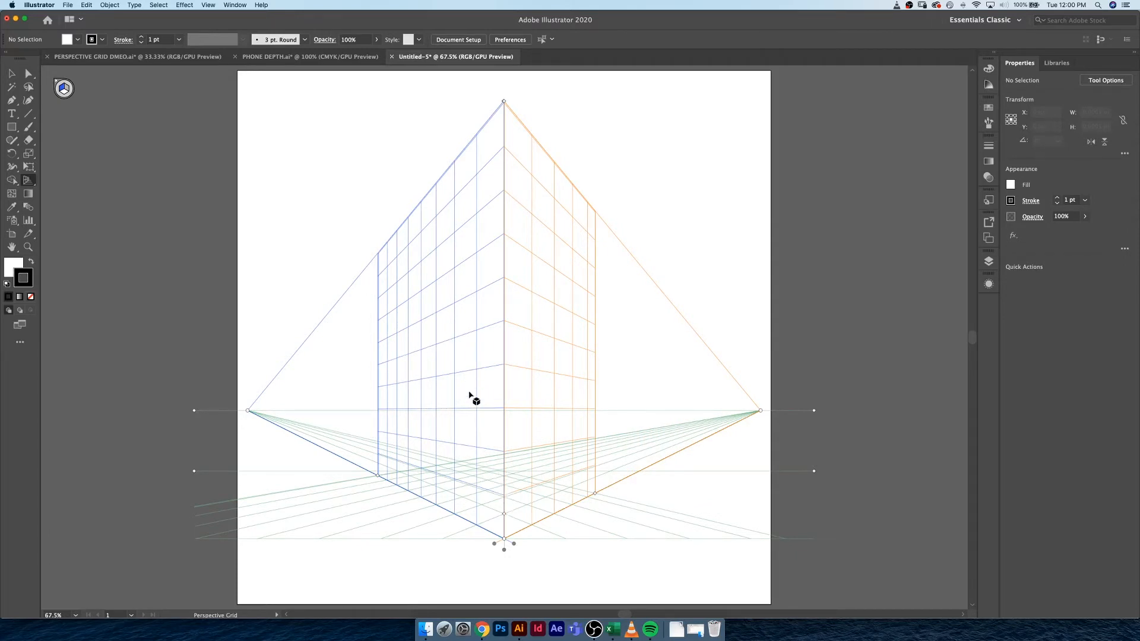
key("super+minus")
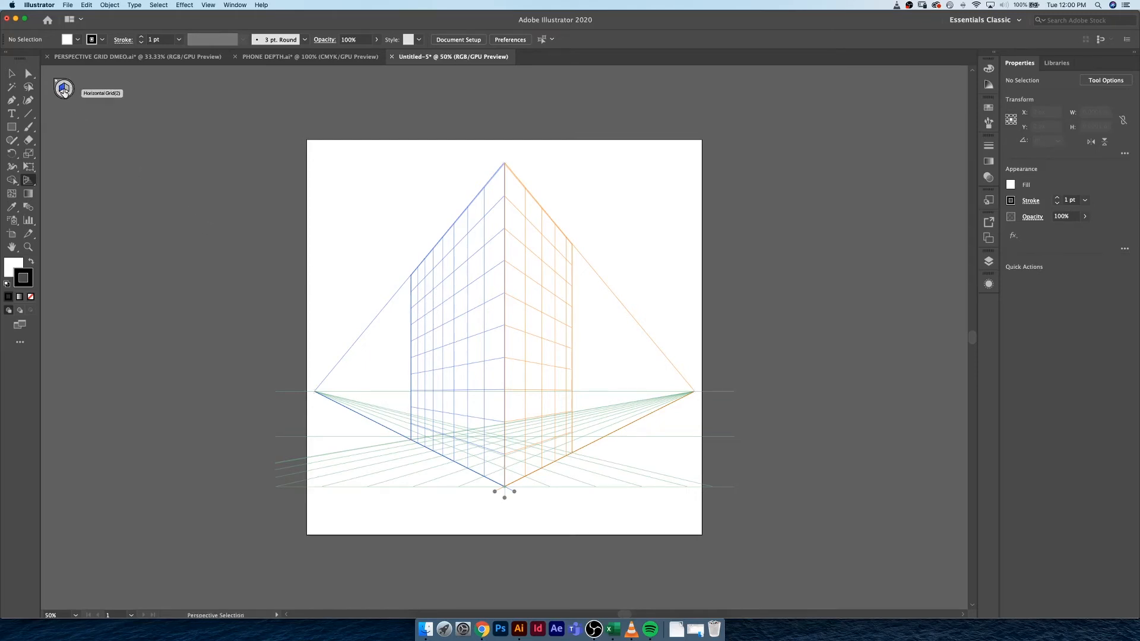
Activate the Rectangle tool and set its fill to red F70D0D with no stroke.
left_click(16, 127)
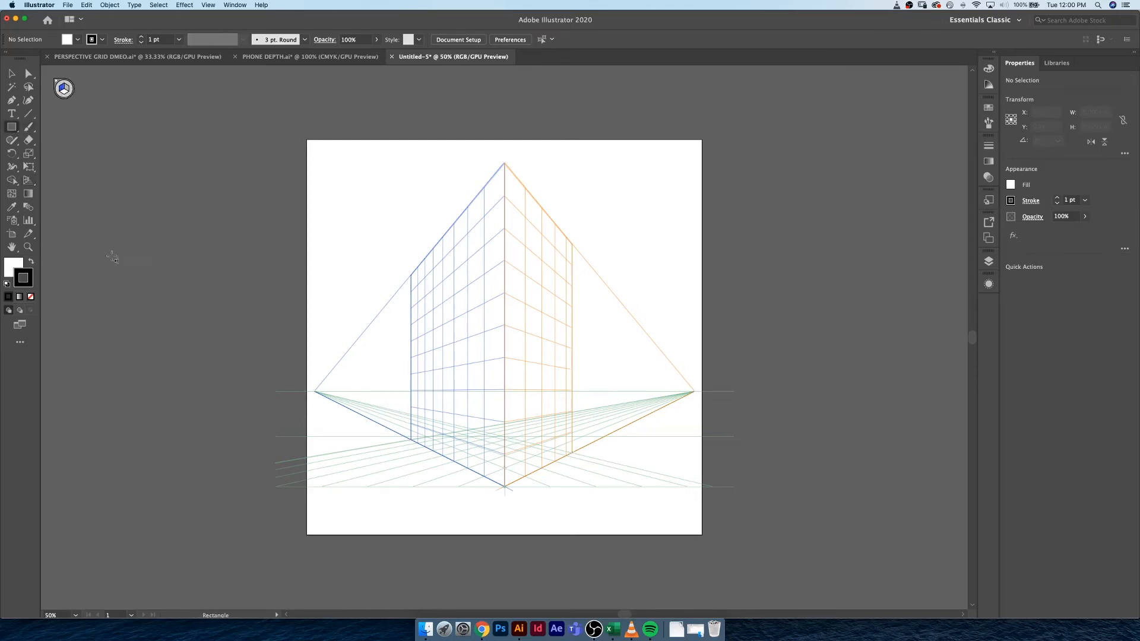
double_click(19, 262)
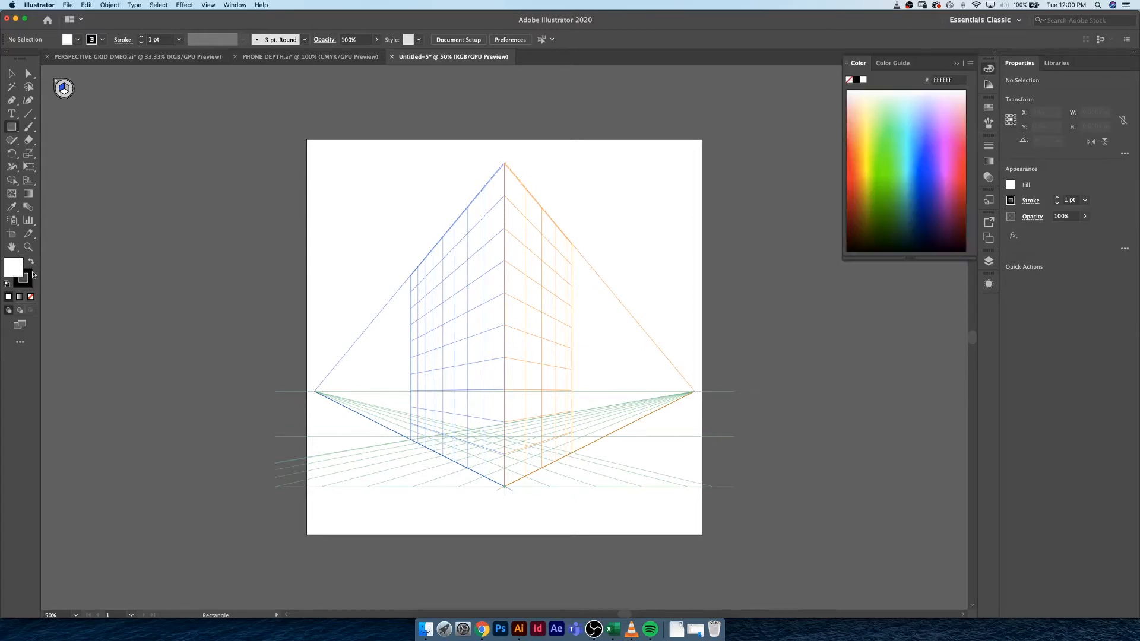
left_click(971, 192)
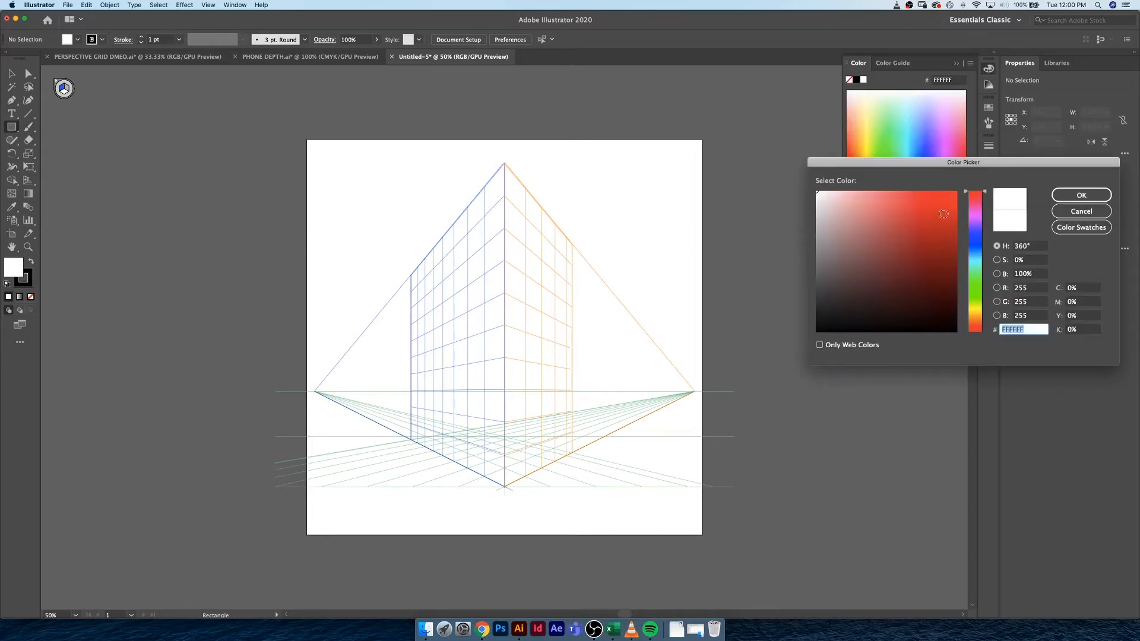
left_click_drag(943, 213, 946, 204)
left_click(941, 202)
left_click(949, 195)
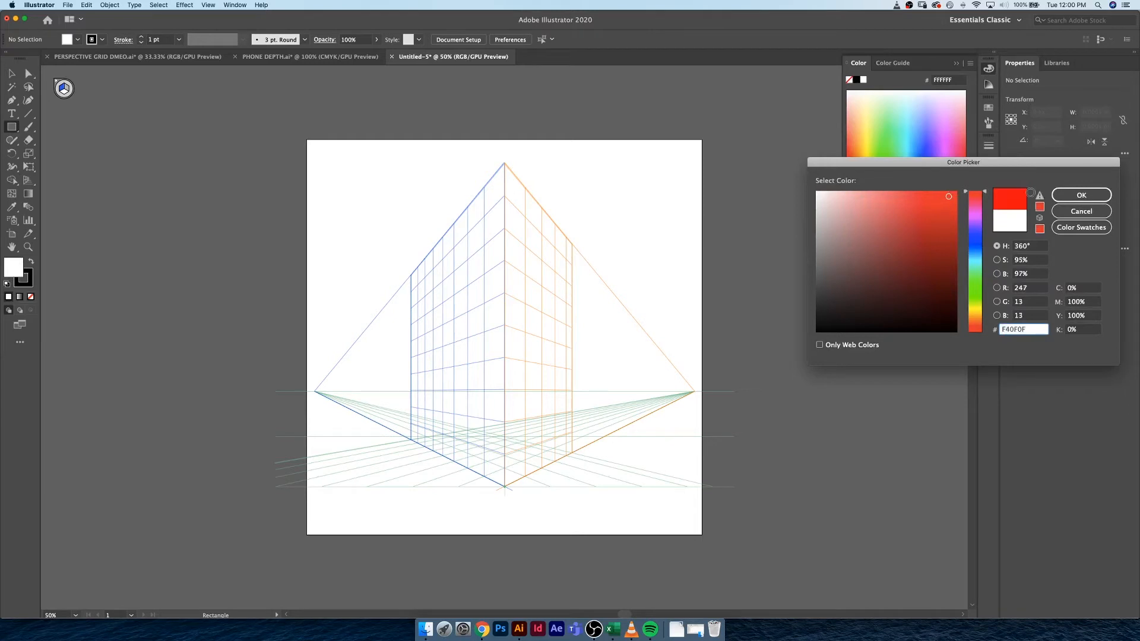
left_click(1081, 195)
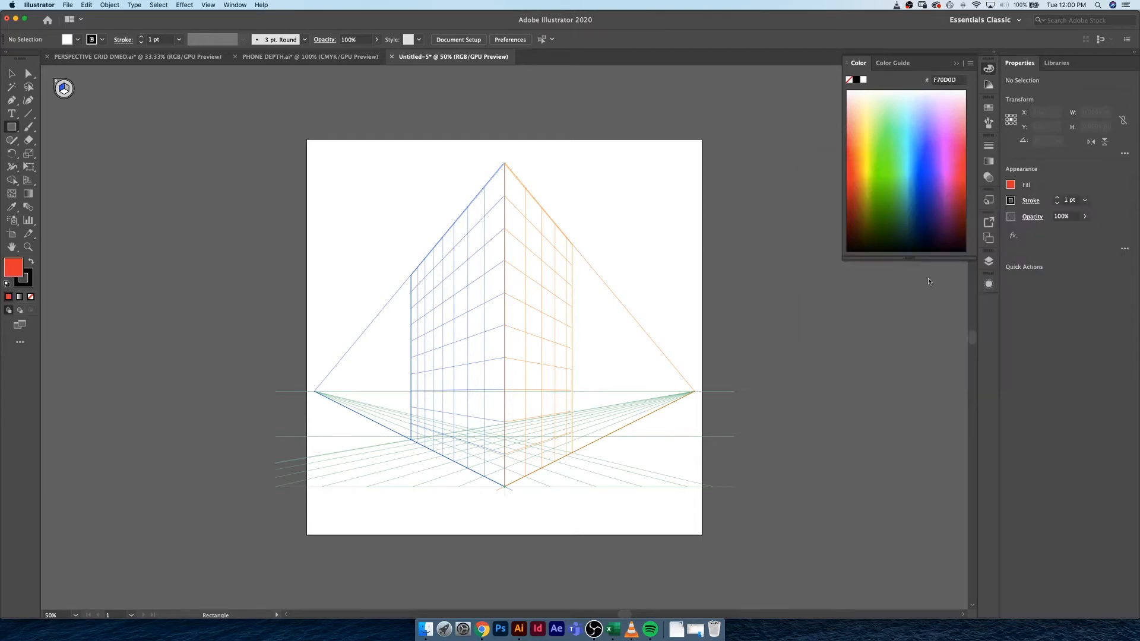
left_click(27, 282)
left_click(31, 297)
left_click(12, 263)
Discard a trial rectangle drawn in perspective, hide the grid and draw a flat red rectangle about 336 x 457 px beside the artboard.
left_click_drag(133, 189, 229, 379)
key("Delete")
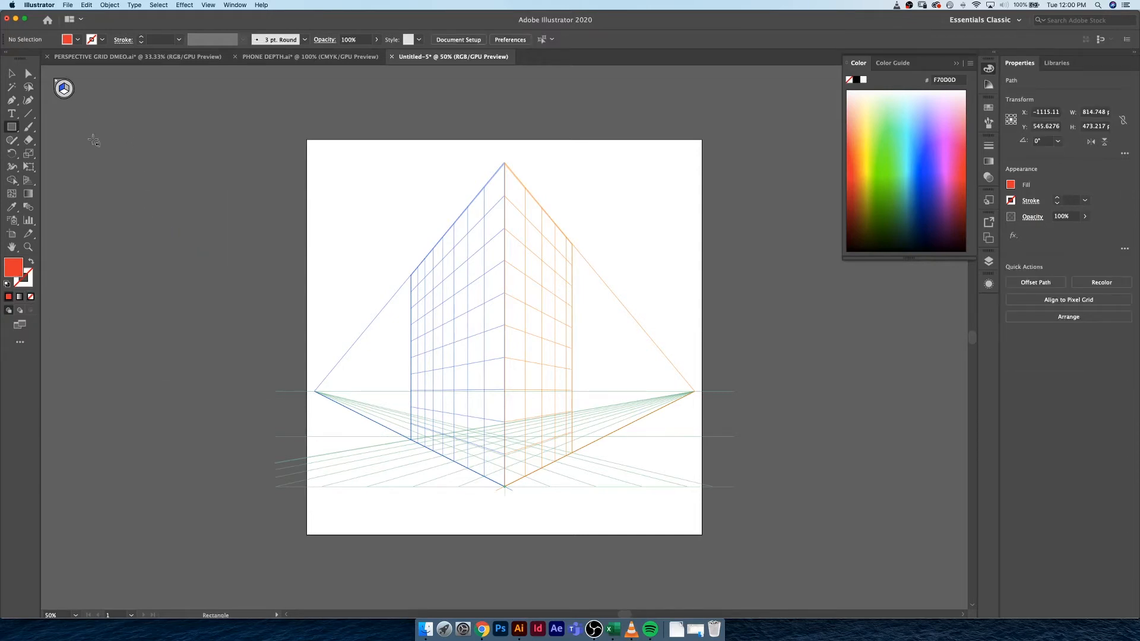
left_click(28, 180)
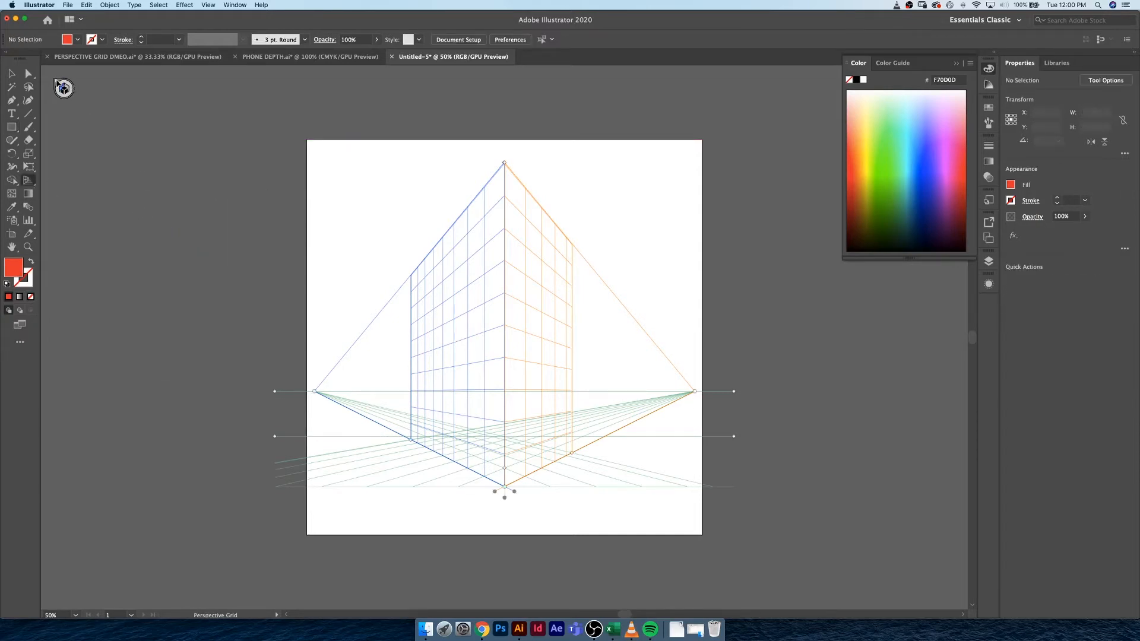
left_click(56, 82)
key("m")
left_click_drag(116, 210, 249, 390)
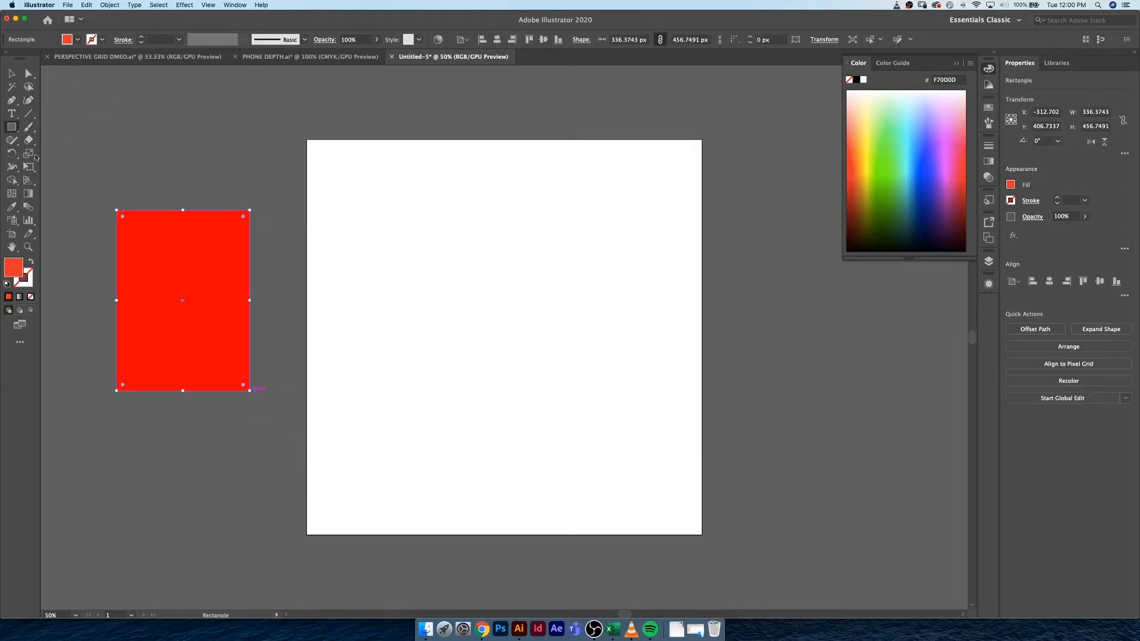
Show the perspective grid again, try moving the red rectangle onto its left plane with the ordinary Selection tool, and undo the move.
left_click(29, 185)
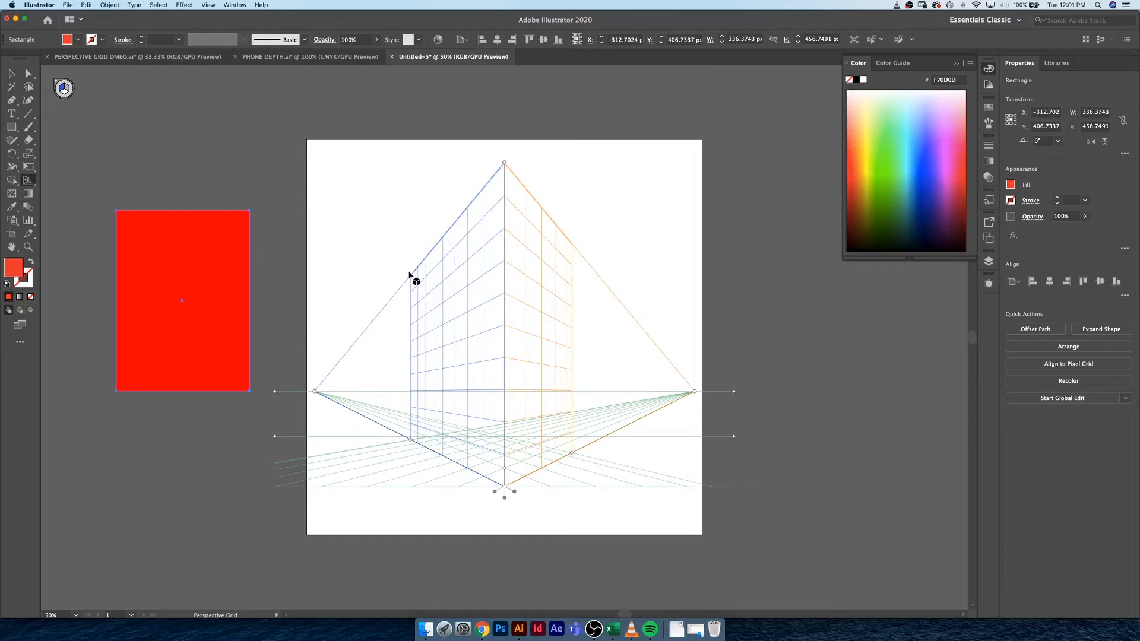
key("v")
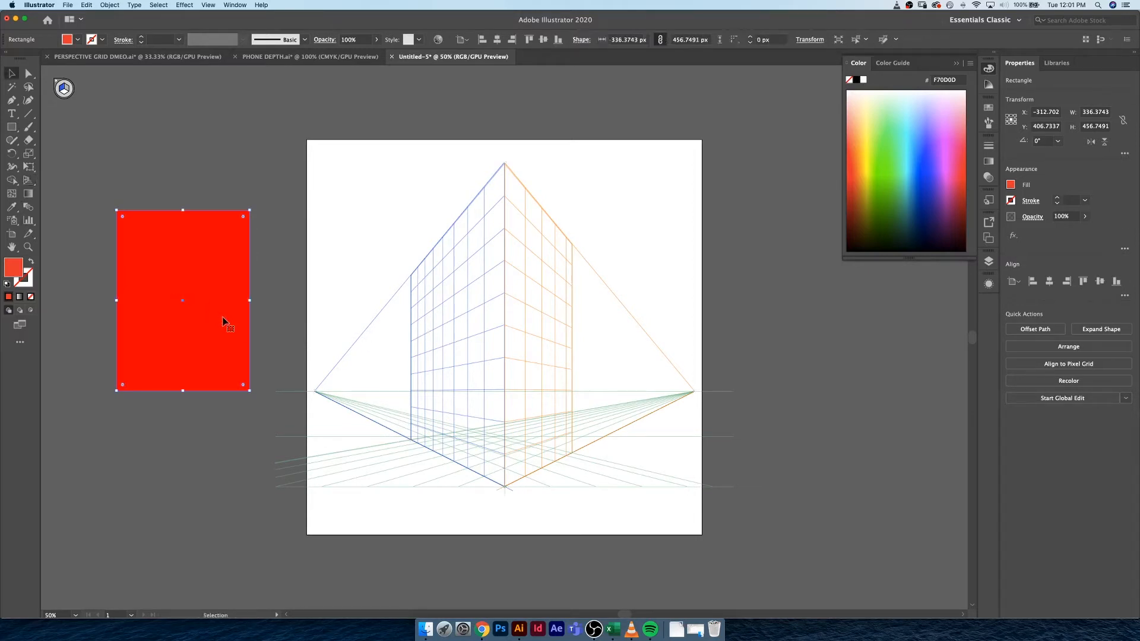
left_click_drag(233, 318, 482, 374)
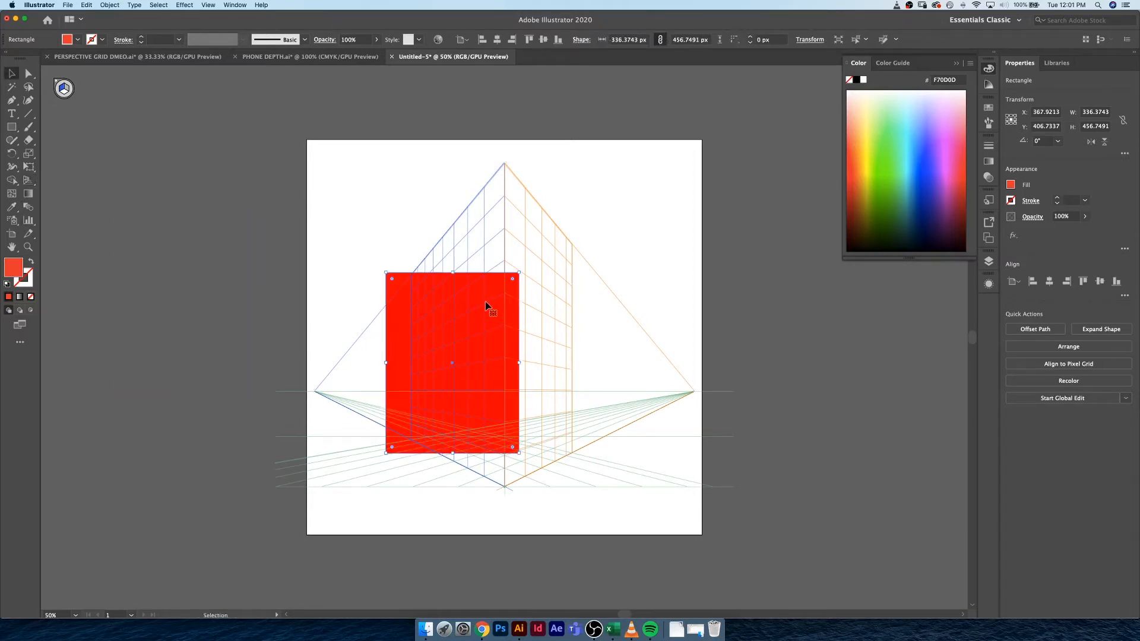
key("super+z")
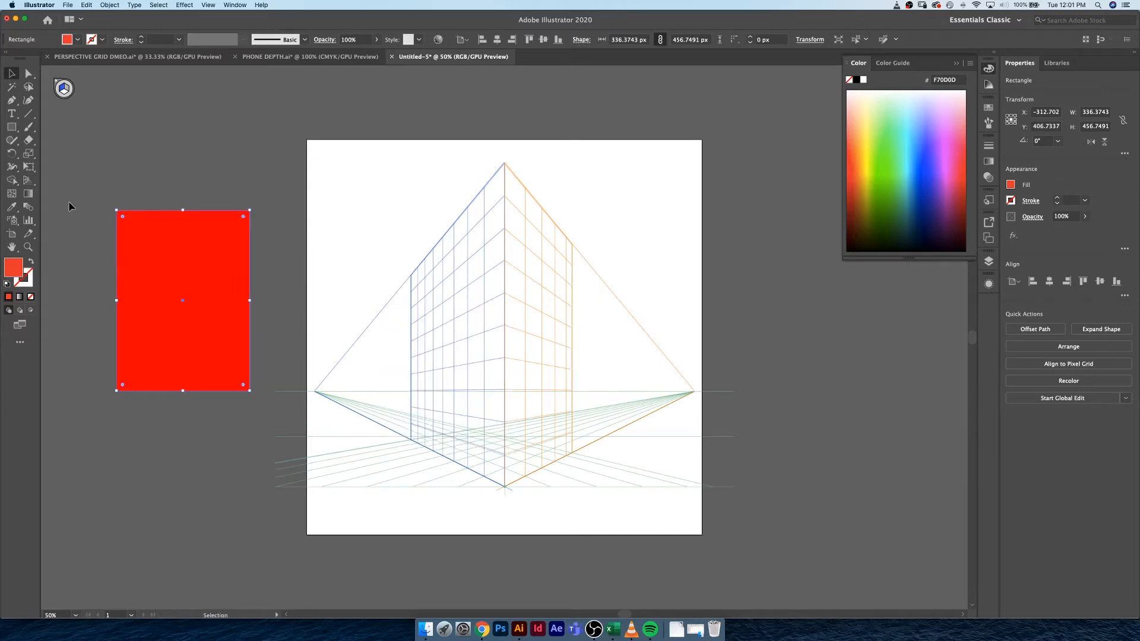
Try placing the flat red rectangle on the left grid plane with the Perspective Selection tool, and undo the placement.
left_click_drag(28, 180, 72, 196)
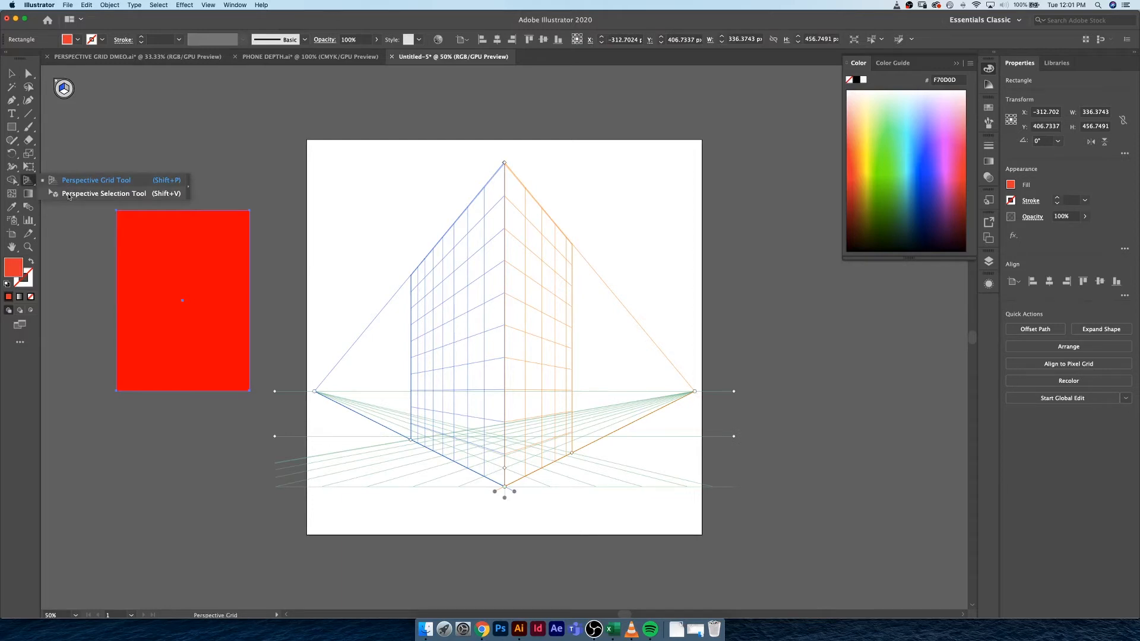
left_click_drag(57, 203, 77, 194)
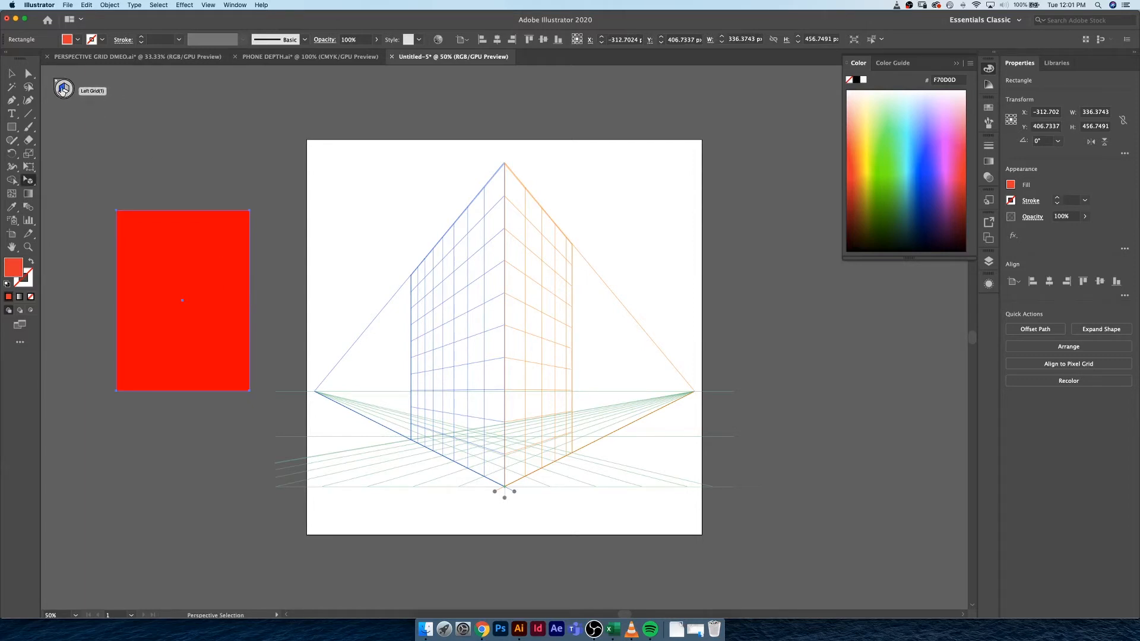
left_click_drag(241, 288, 457, 323)
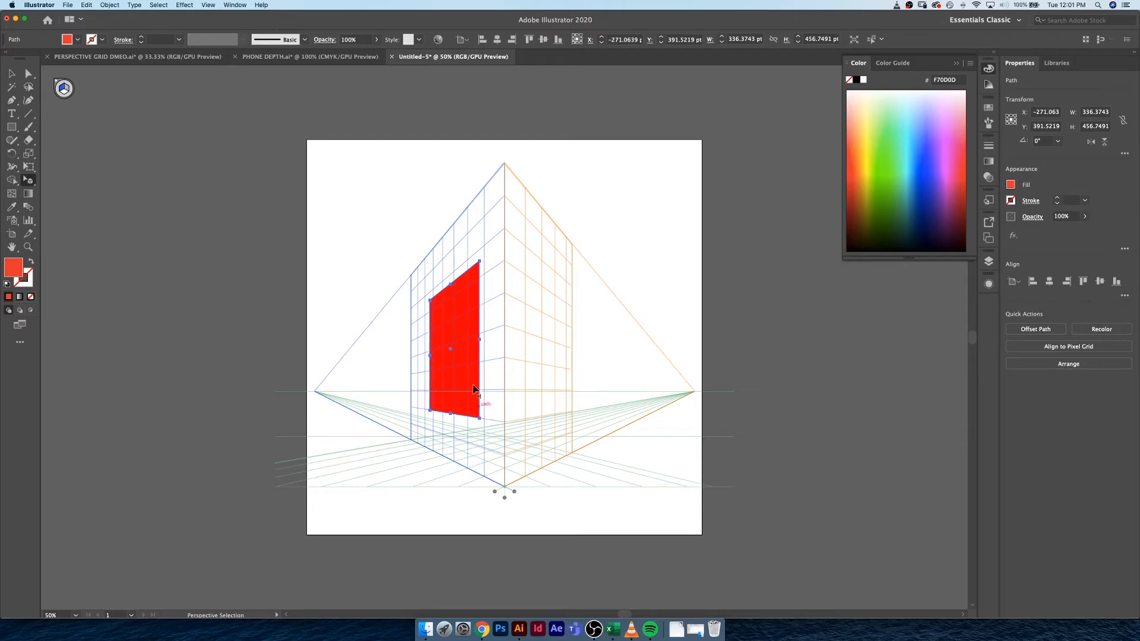
mouse_move(460, 320)
left_mouse_down()
mouse_move(368, 349)
mouse_move(331, 386)
mouse_move(421, 326)
mouse_move(465, 317)
mouse_move(349, 380)
mouse_move(461, 319)
mouse_move(449, 325)
left_mouse_up()
key("super+z")
key("shift+v")
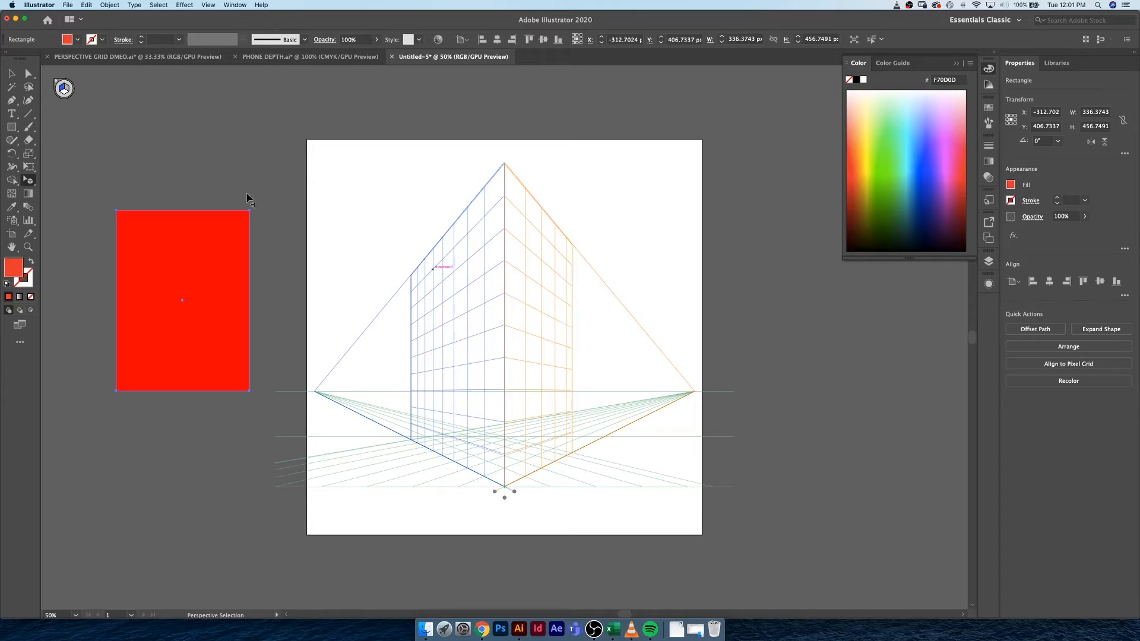
Make the right grid plane active and place the flat red rectangle on it with the Perspective Selection tool.
left_click(27, 181)
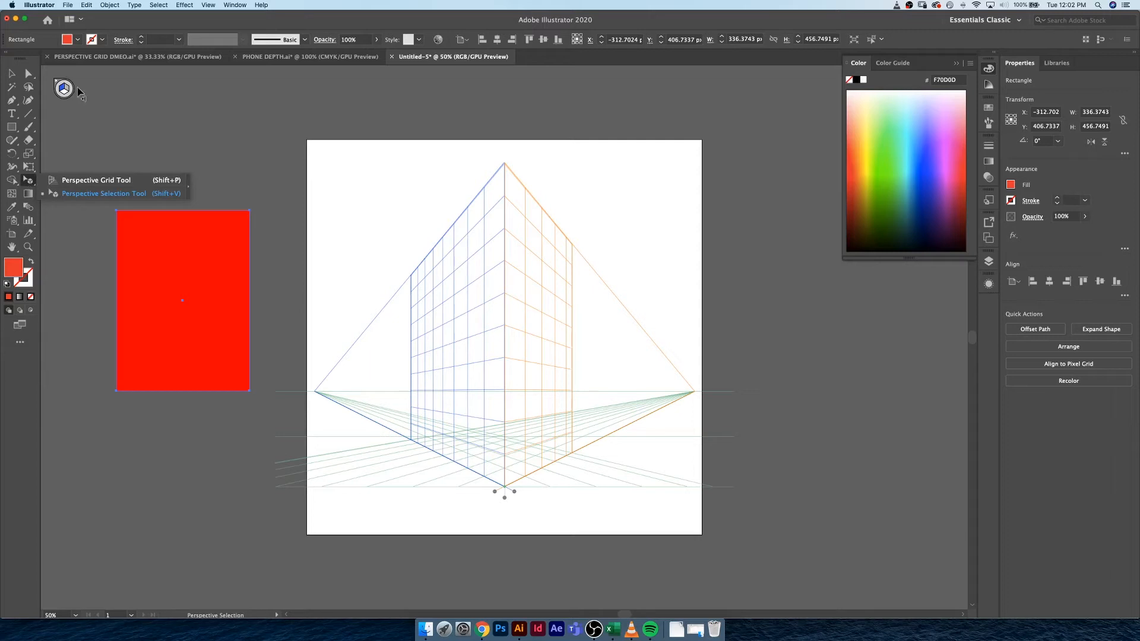
left_click(84, 194)
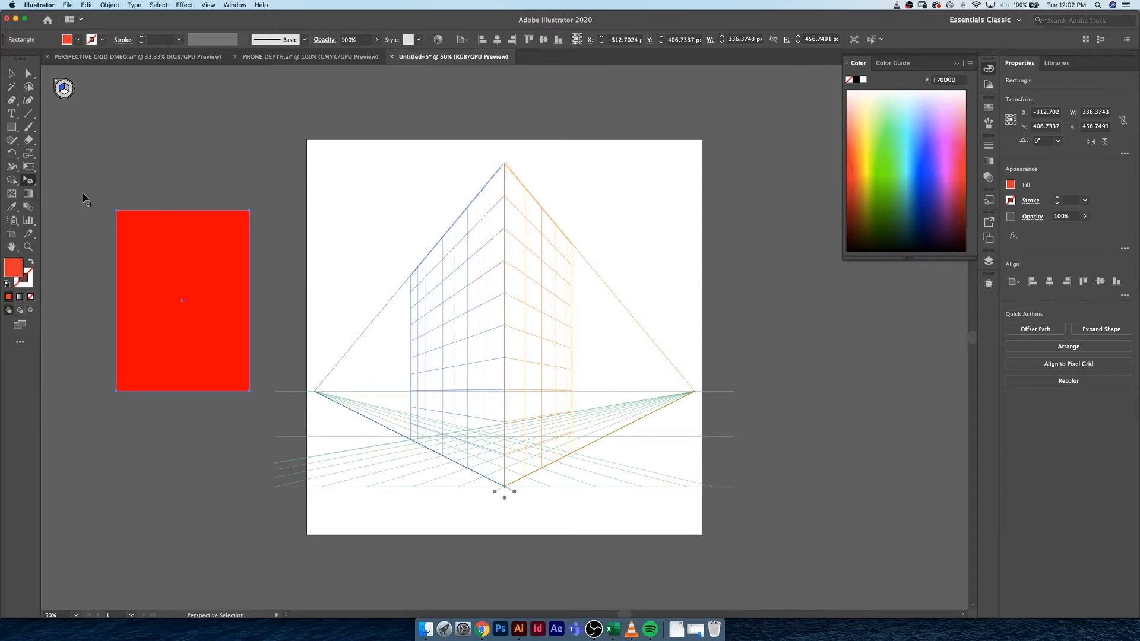
left_click(65, 88)
left_click_drag(198, 288, 572, 351)
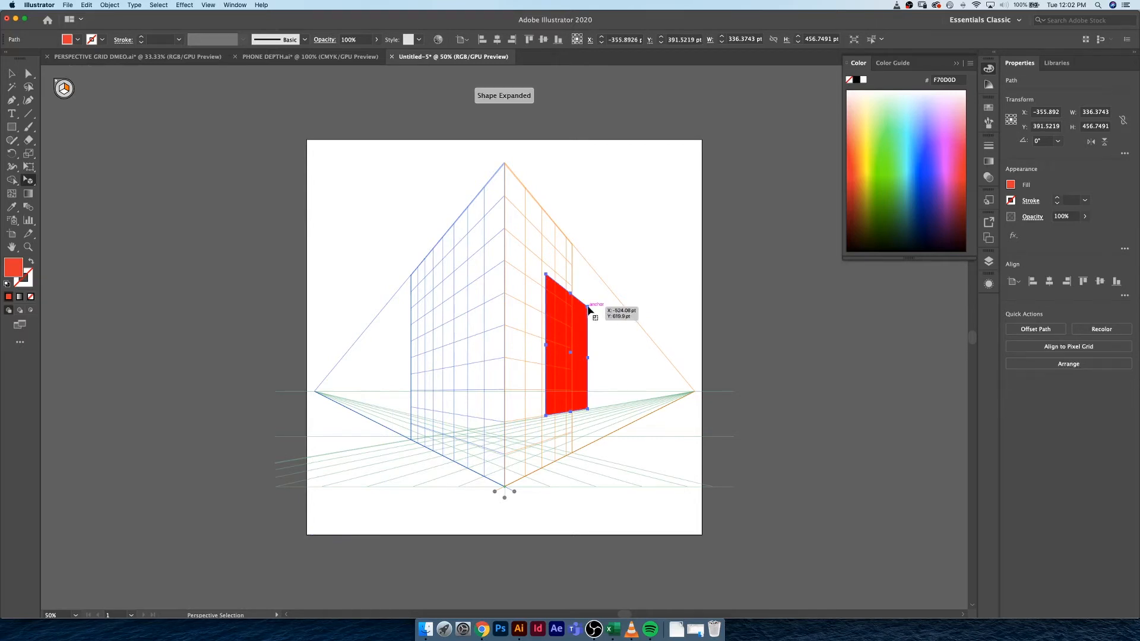
Try enlarging the rectangle on the right plane to about 423 x 575 pt, and undo the resizing and the plane placement.
left_click_drag(588, 308, 595, 286)
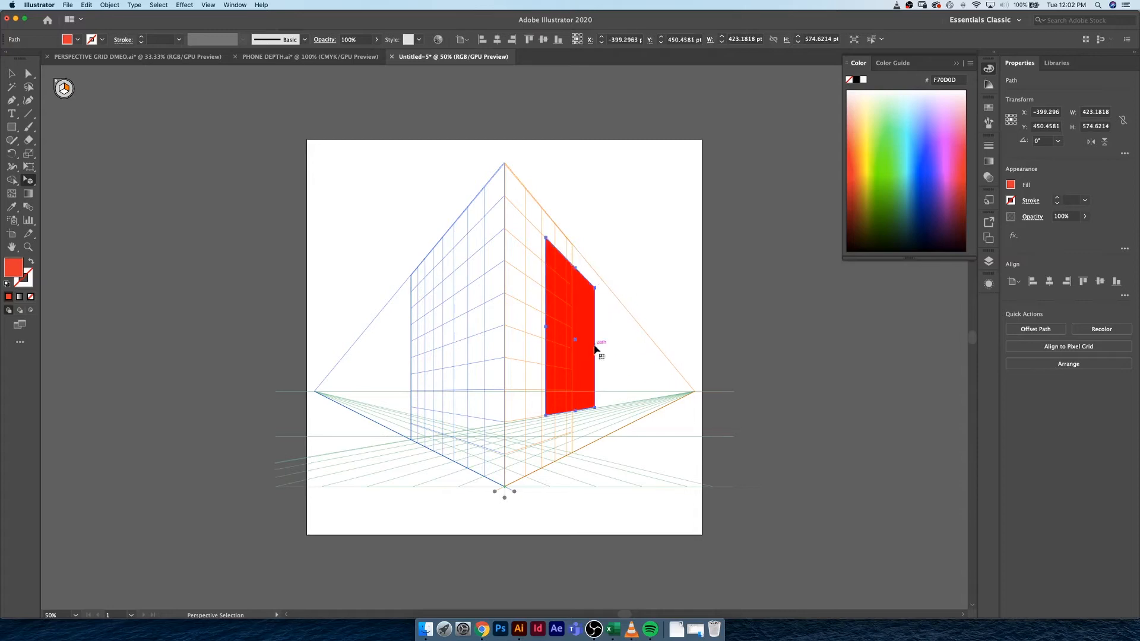
mouse_move(595, 349)
left_mouse_down()
mouse_move(573, 348)
mouse_move(585, 345)
left_mouse_up()
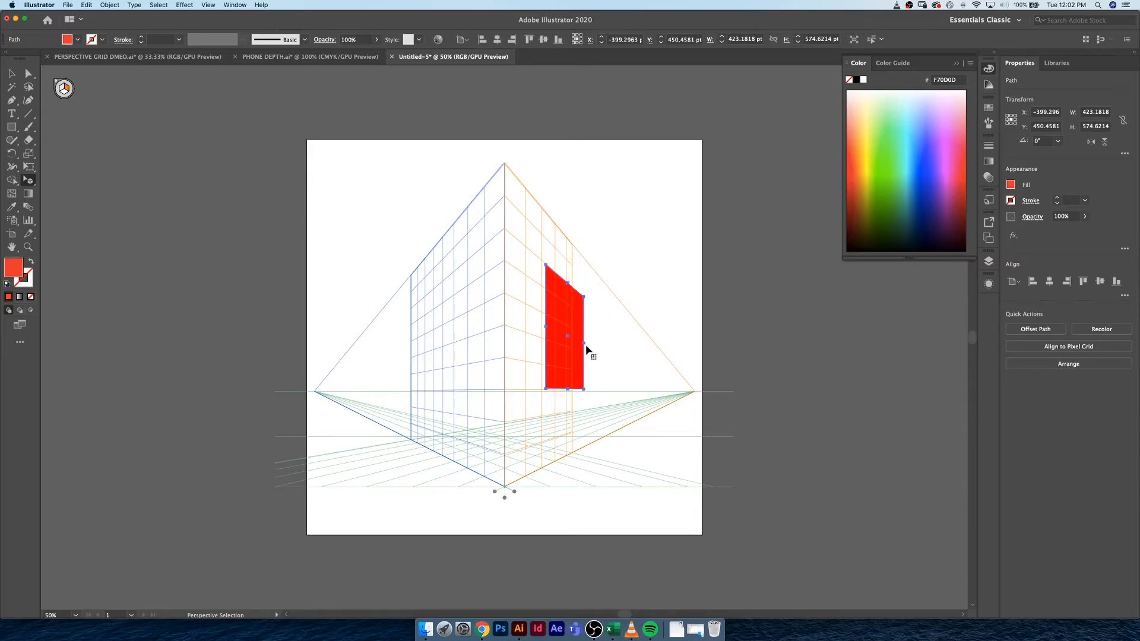
key("super+z")
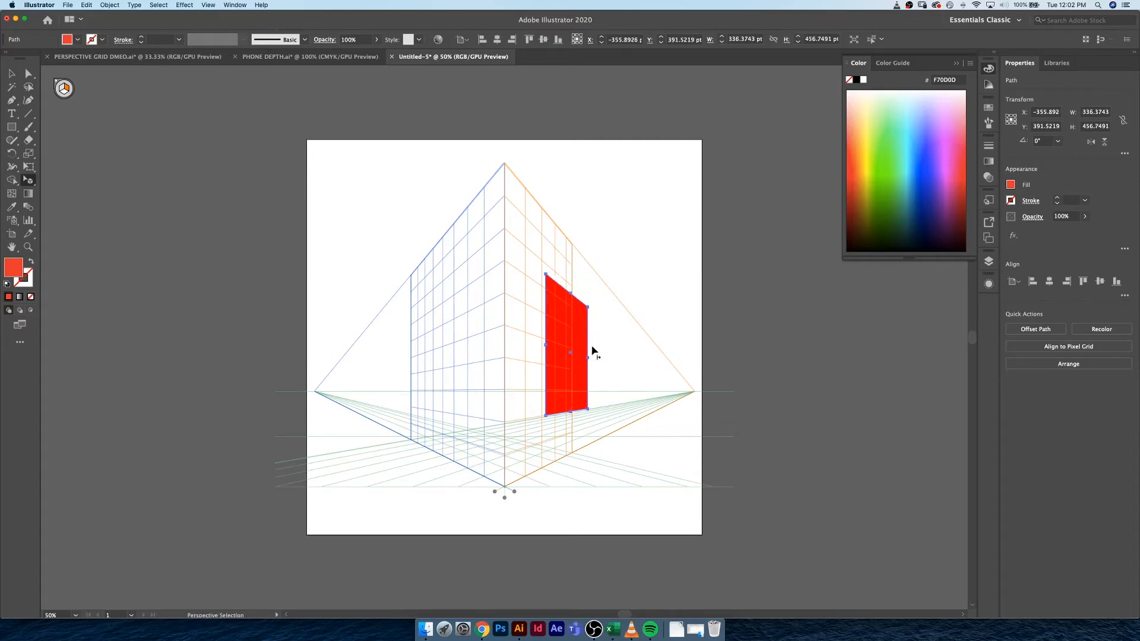
key("super+z")
left_click_drag(240, 269, 579, 340)
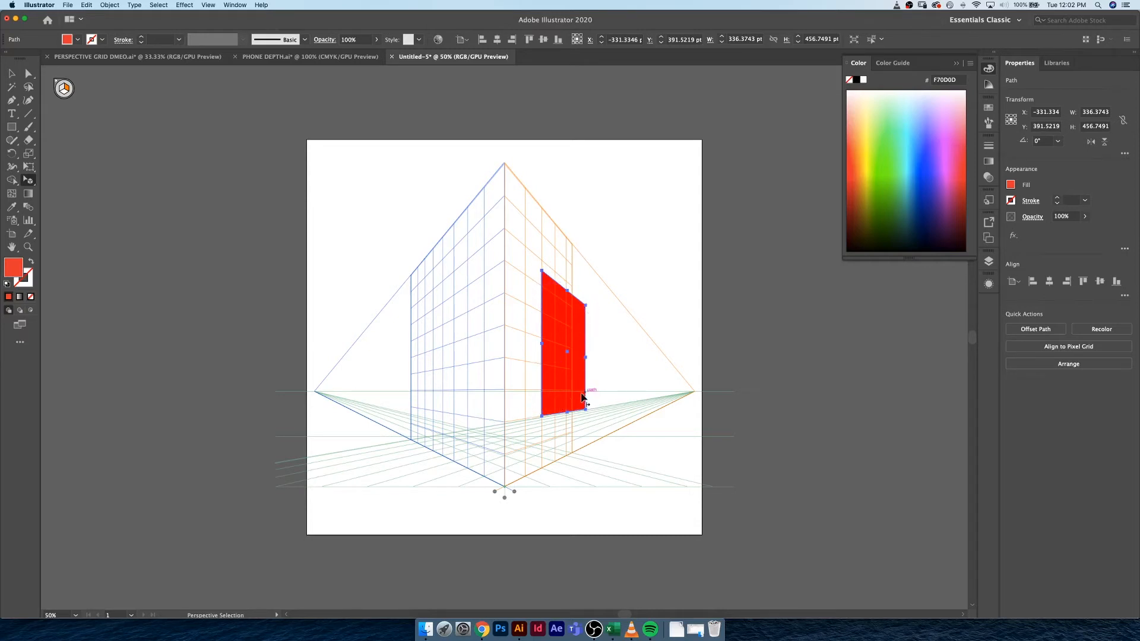
key("super+z")
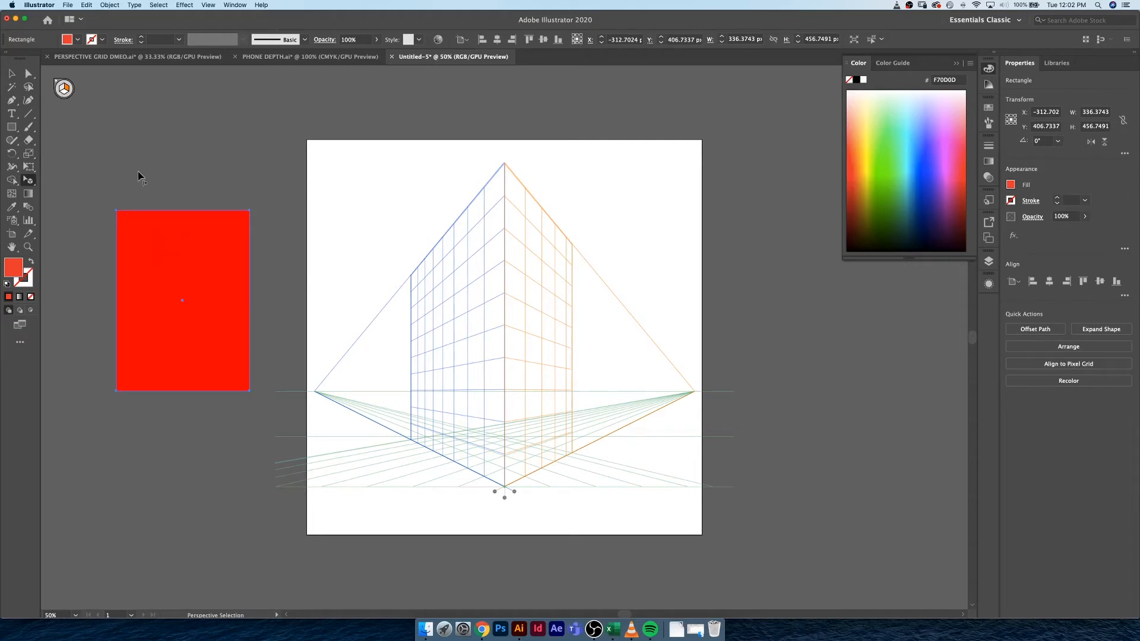
Place the red rectangle on the horizontal ground plane at the front corner, try enlarging it to about 660 x 868 pt, and undo the enlargement.
left_click(65, 93)
left_click(28, 182)
left_click_drag(226, 308, 524, 450)
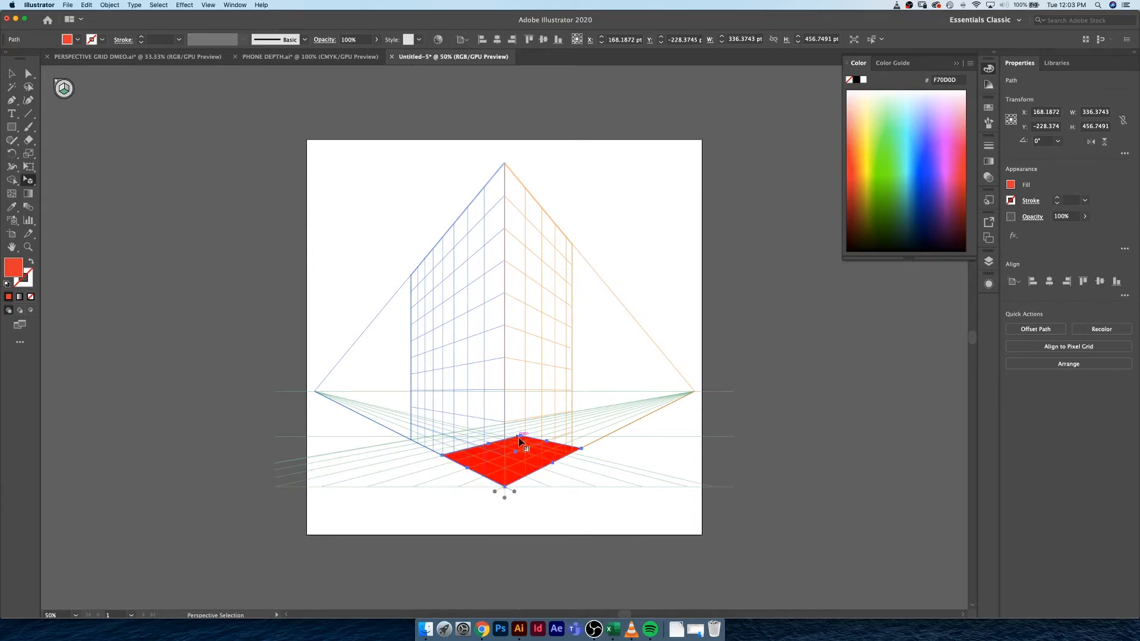
left_click_drag(521, 435, 522, 424)
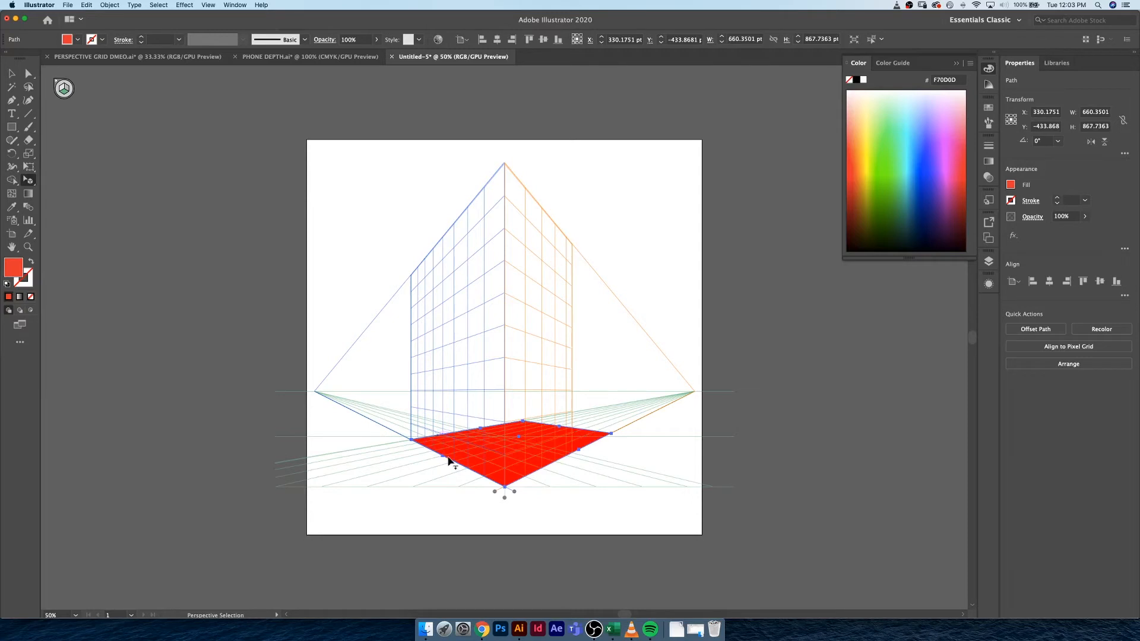
key("super+z")
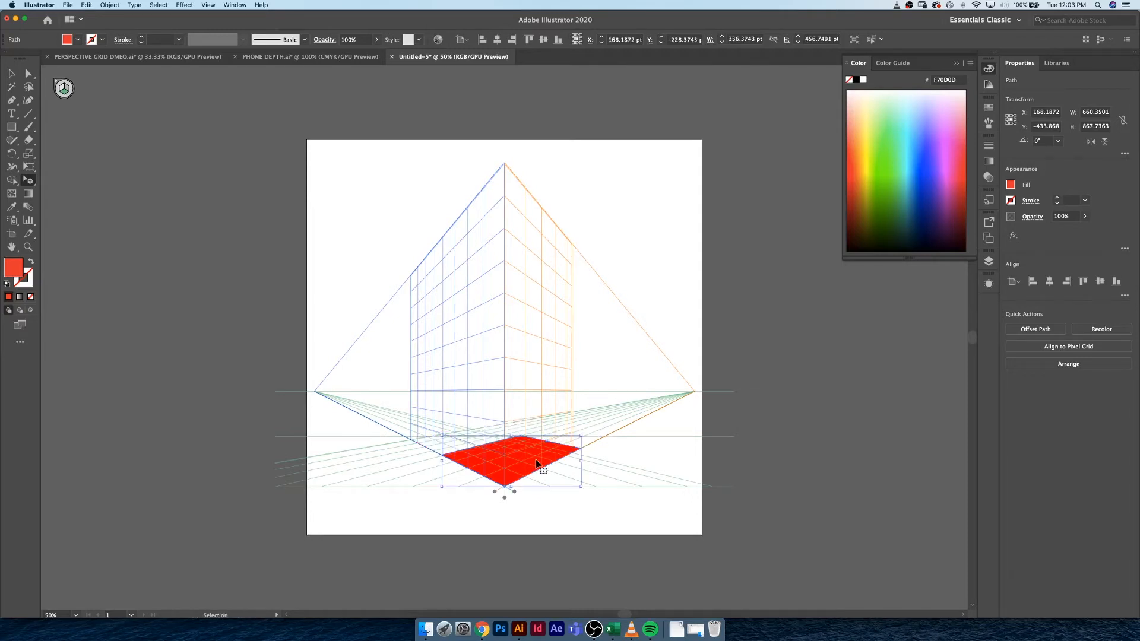
key("super+z")
key("super+shift+z")
key("shift+v")
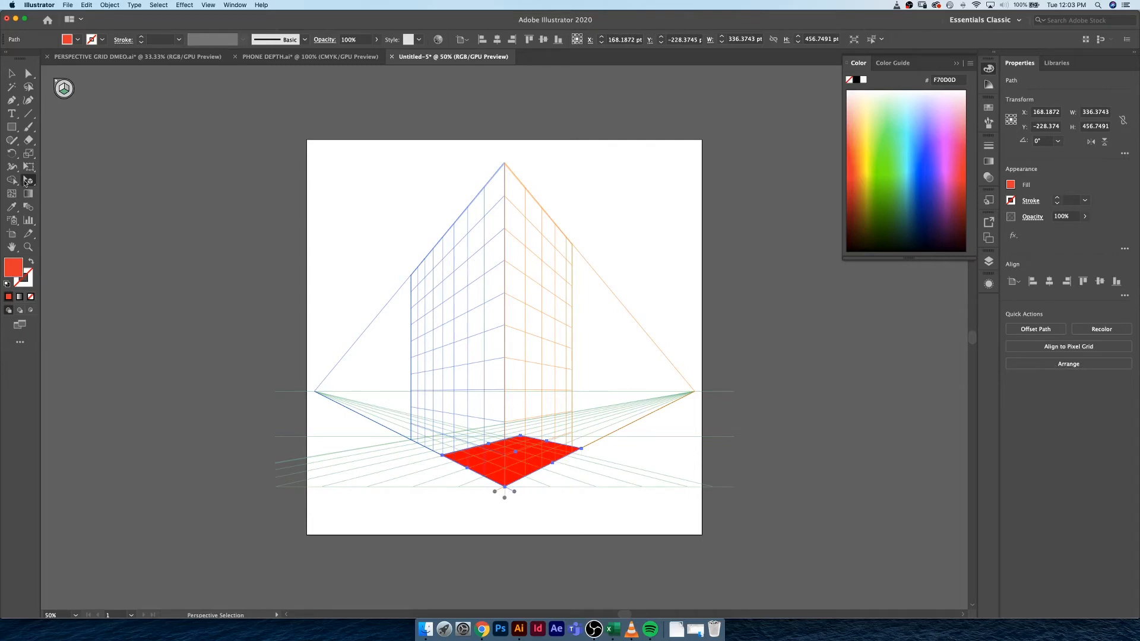
Try shifting the left grid plane outward and lowering the ground level, and undo both along with the rectangle's ground-plane placement.
key("shift+p")
mouse_move(514, 492)
left_mouse_down()
mouse_move(567, 508)
mouse_move(501, 500)
left_mouse_up()
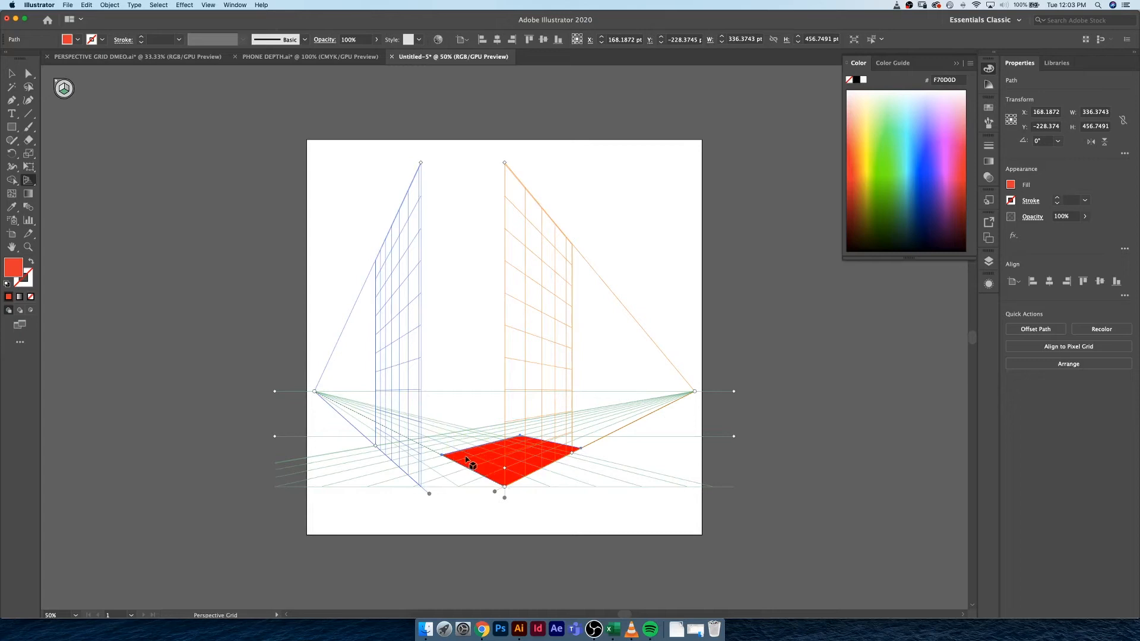
left_click_drag(504, 498, 514, 532)
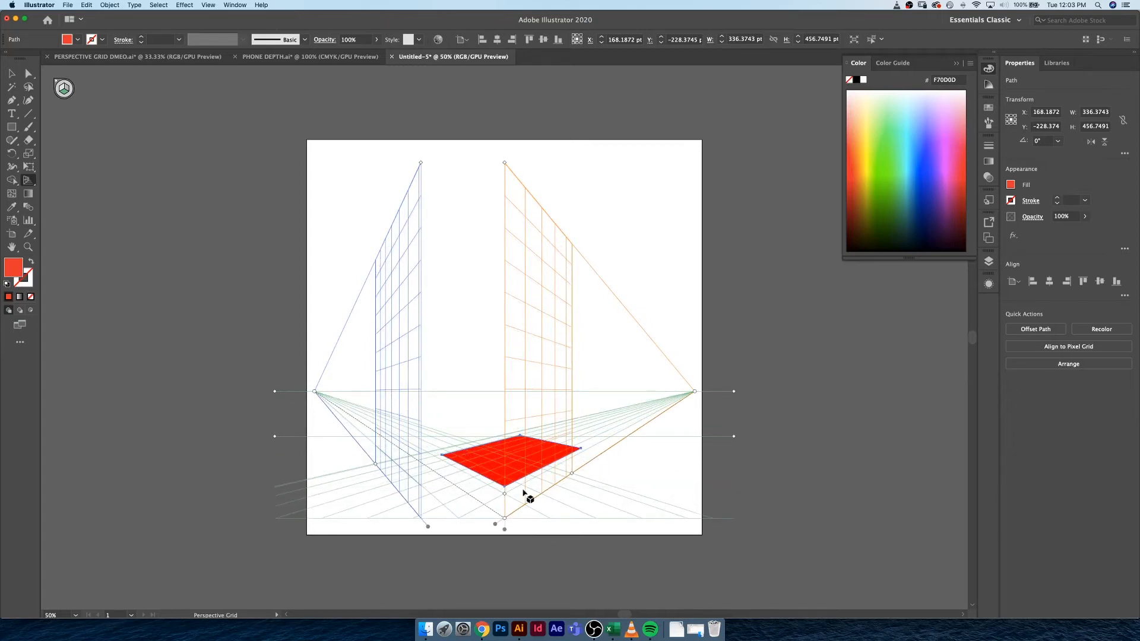
key("super+z")
key("super+z")
key("shift+p")
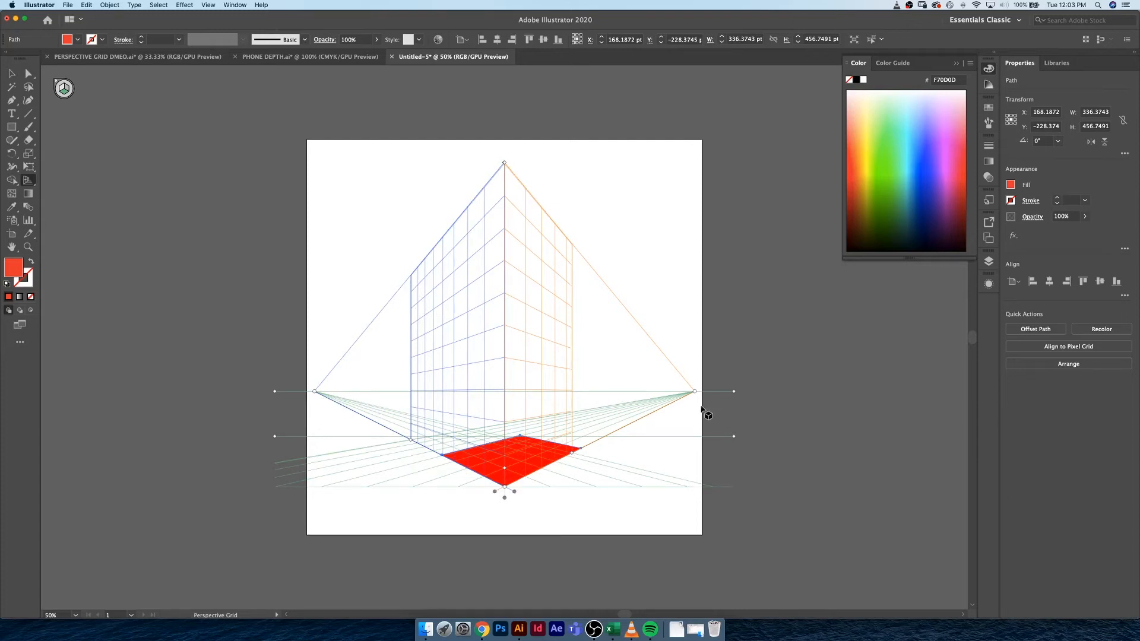
key("super+z")
Deselect the flat red rectangle, activate the Perspective Grid tool and lock the perspective grid.
key("v")
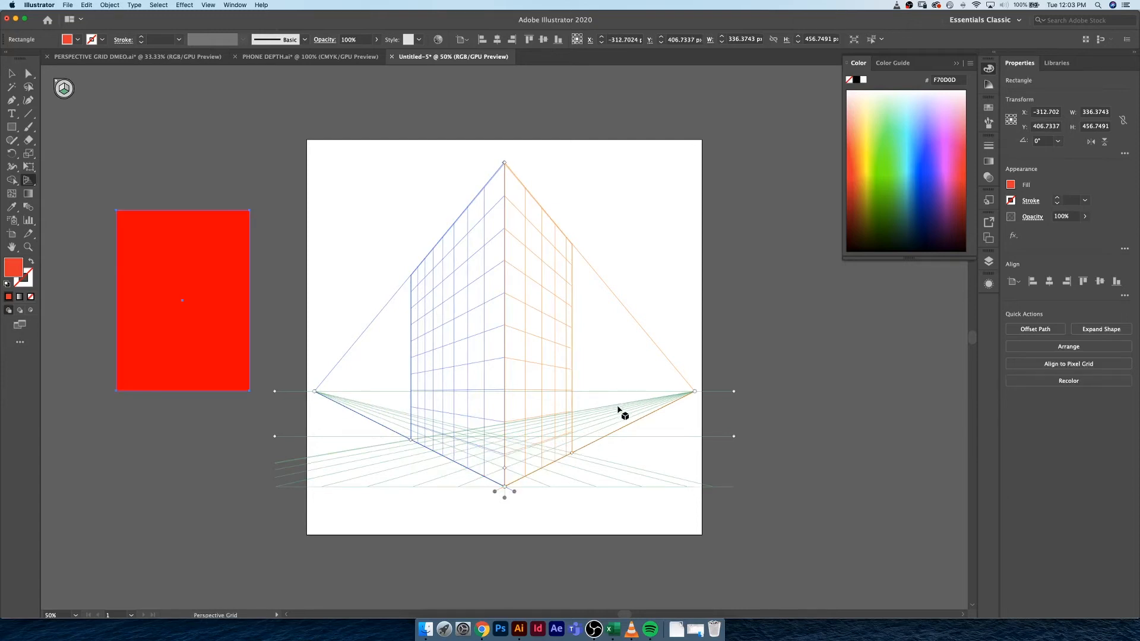
left_click(217, 175)
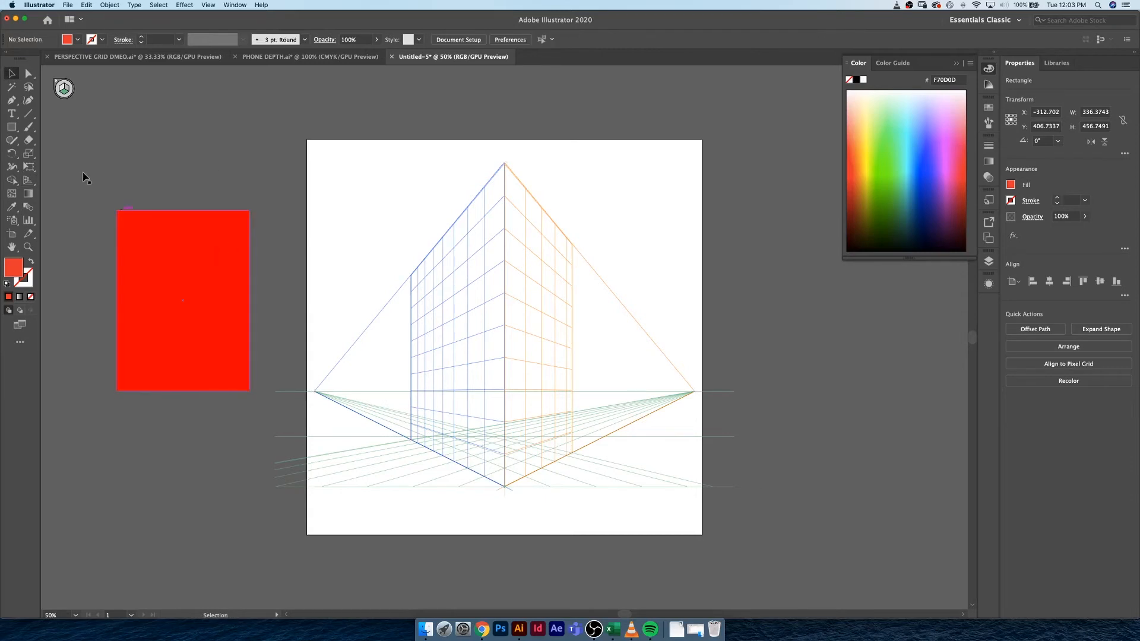
left_click(30, 184)
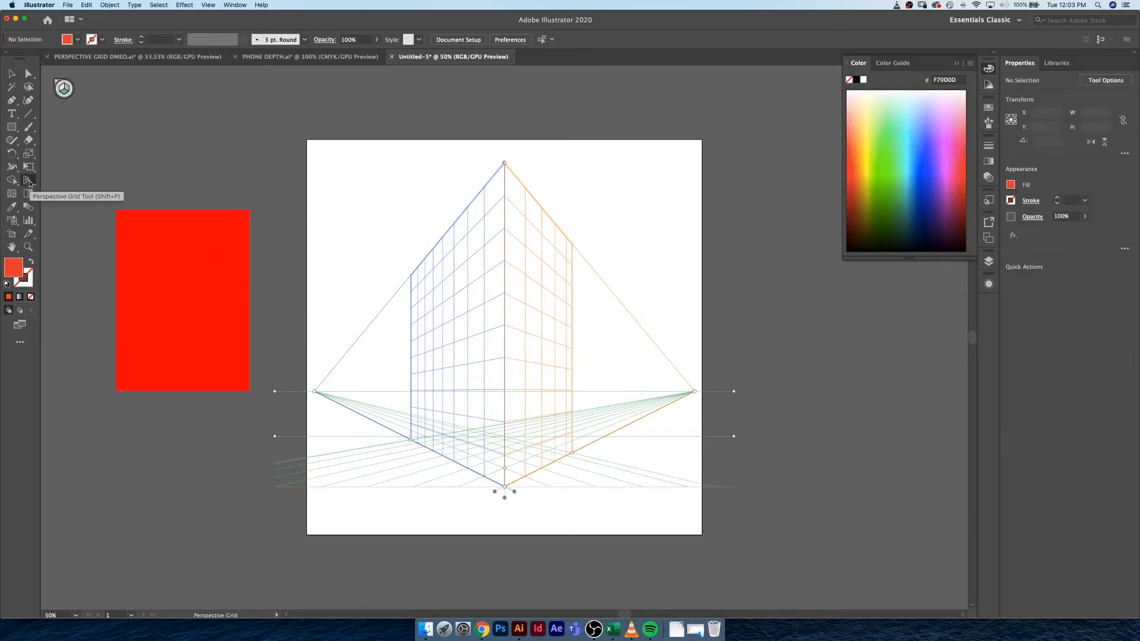
left_click(212, 7)
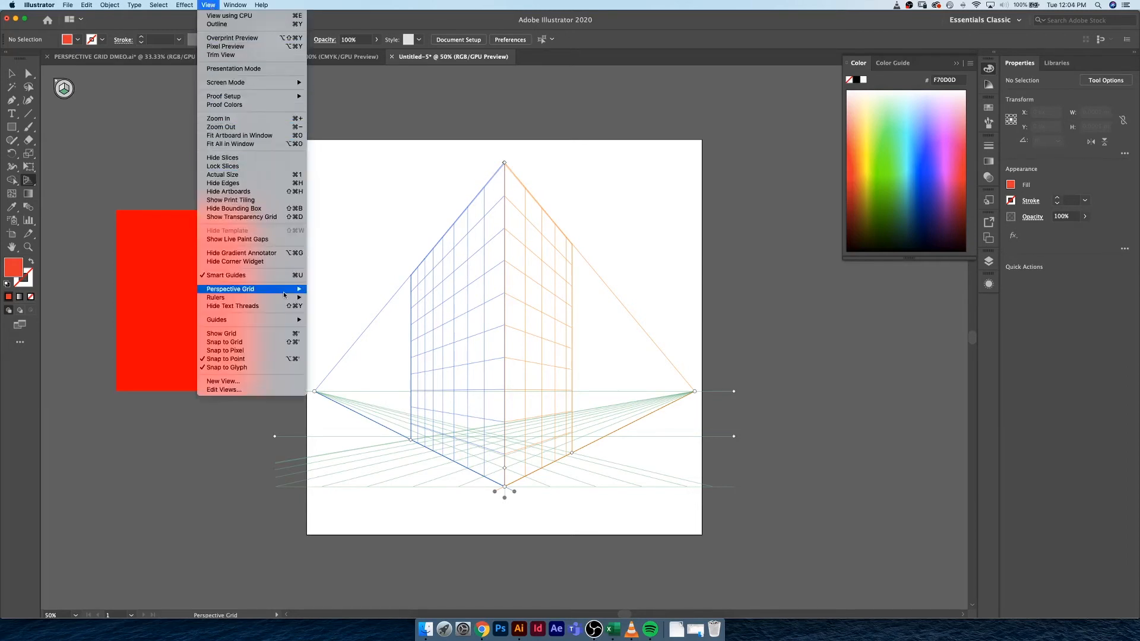
mouse_move(290, 291)
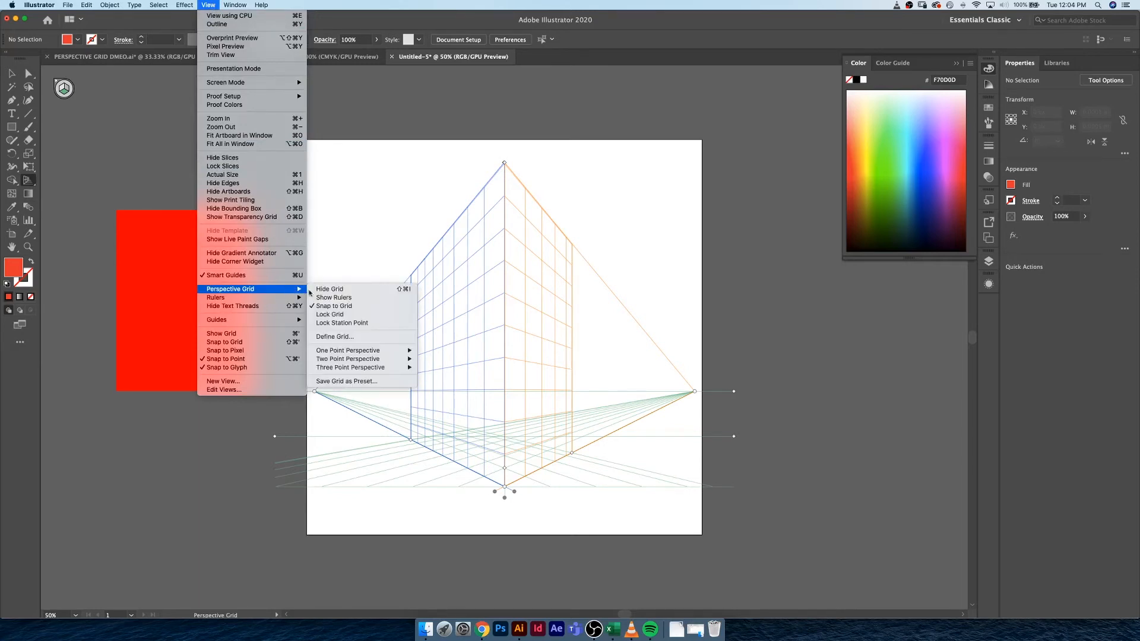
left_click(363, 323)
Test lowering the locked grid's ground plane, undo the test, and raise the ground plane slightly toward the horizon.
left_click_drag(505, 503, 514, 534)
key("super+z")
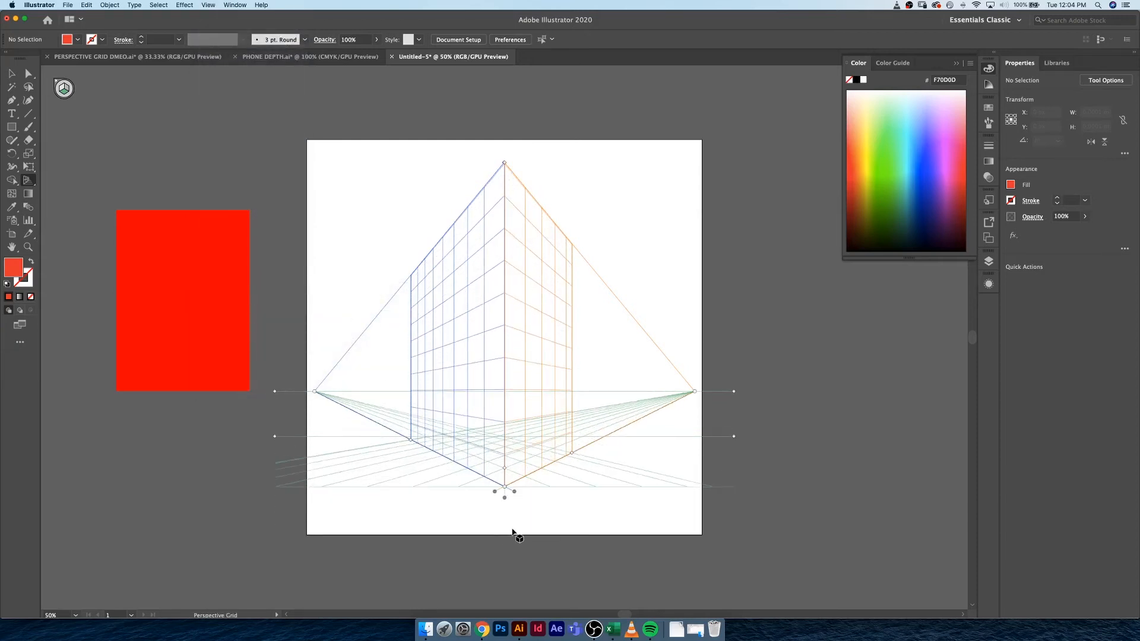
left_click(209, 5)
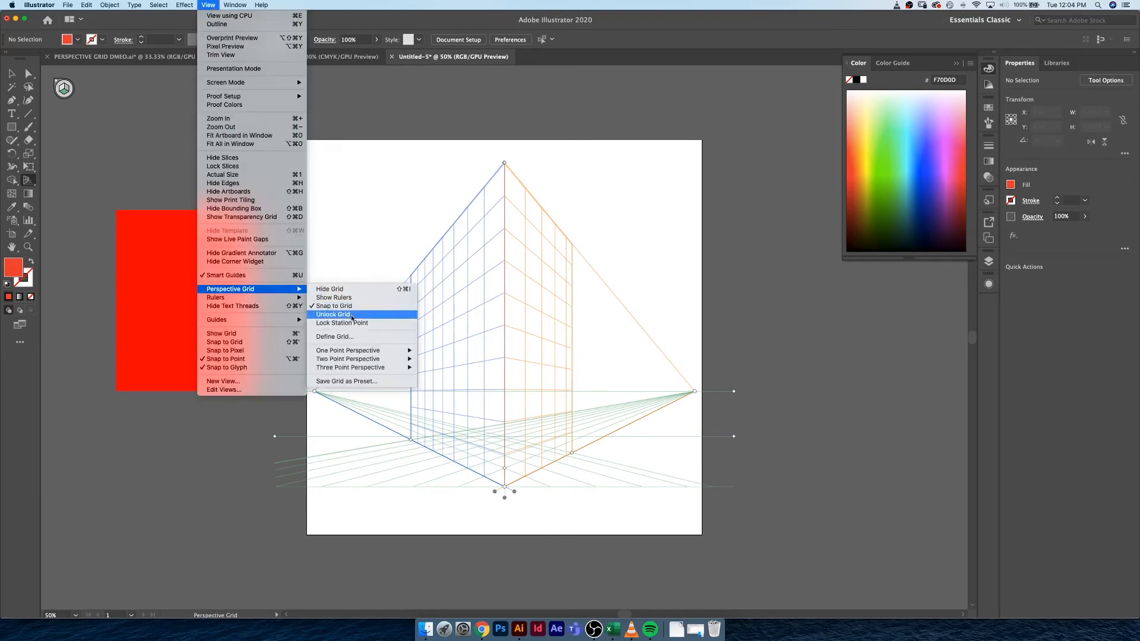
left_click(408, 336)
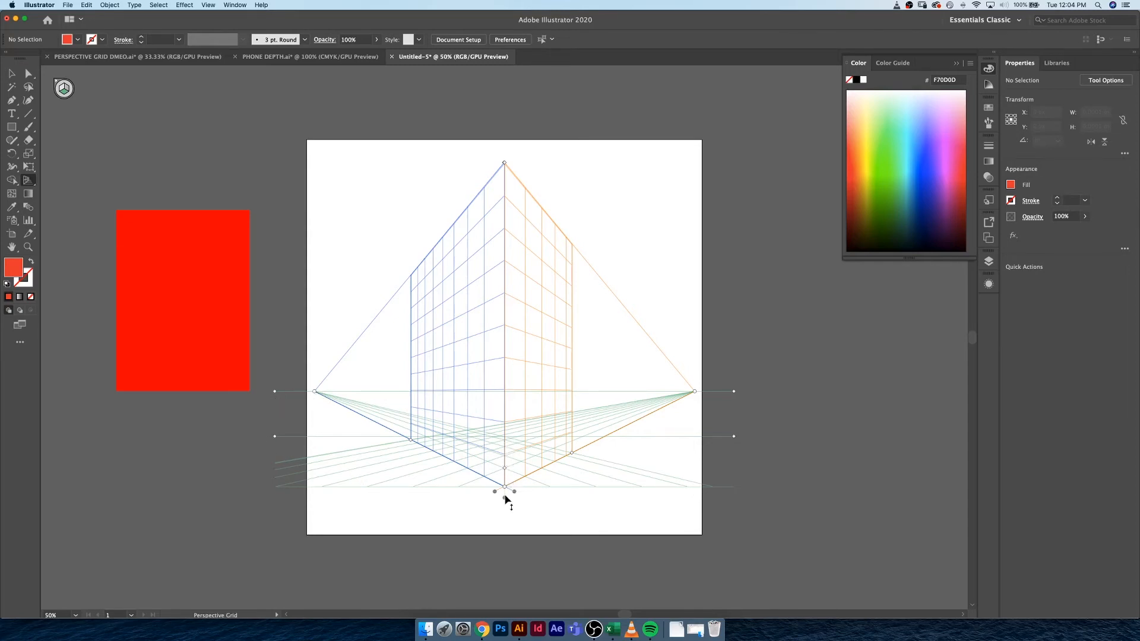
mouse_move(505, 503)
left_mouse_down()
mouse_move(512, 543)
mouse_move(504, 482)
left_mouse_up()
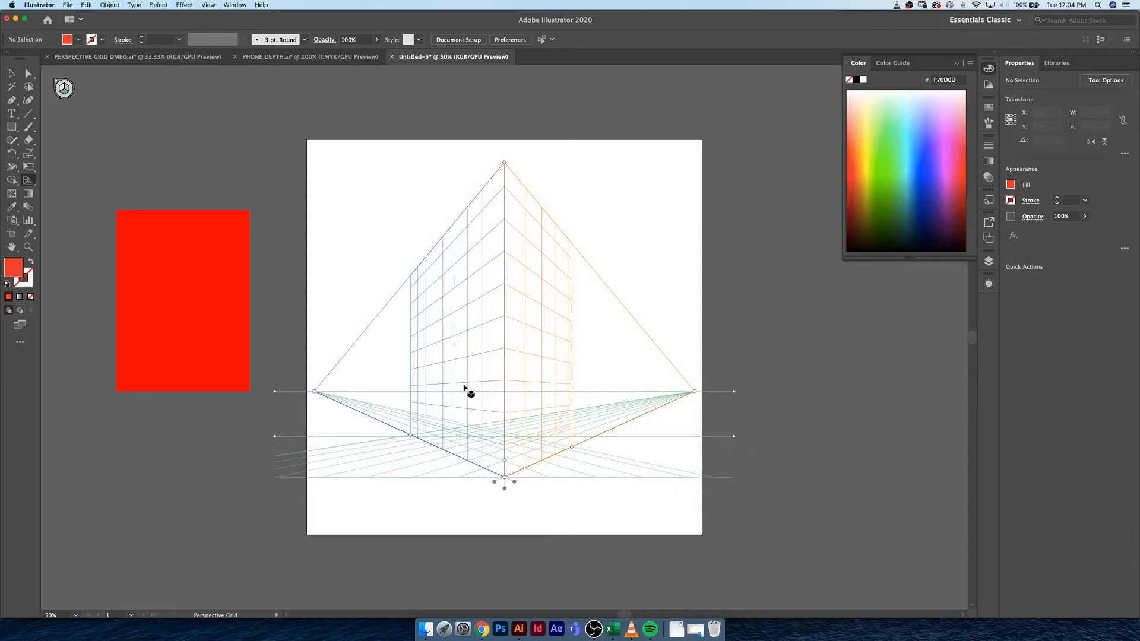
Hide the perspective grid and show it again.
left_click(209, 5)
mouse_move(262, 289)
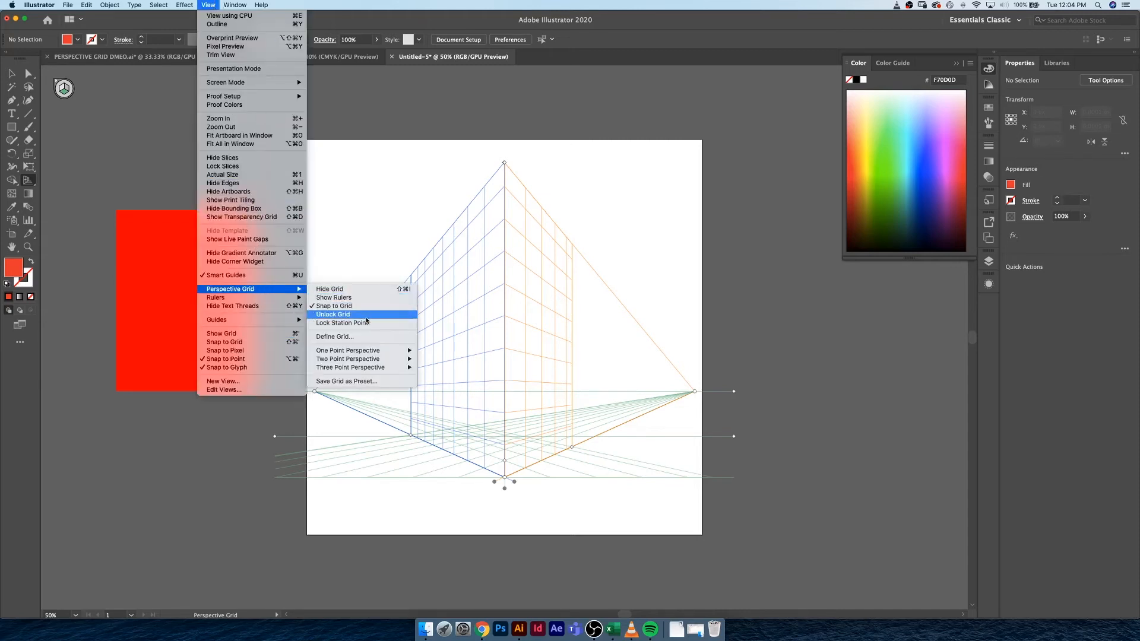
left_click(357, 291)
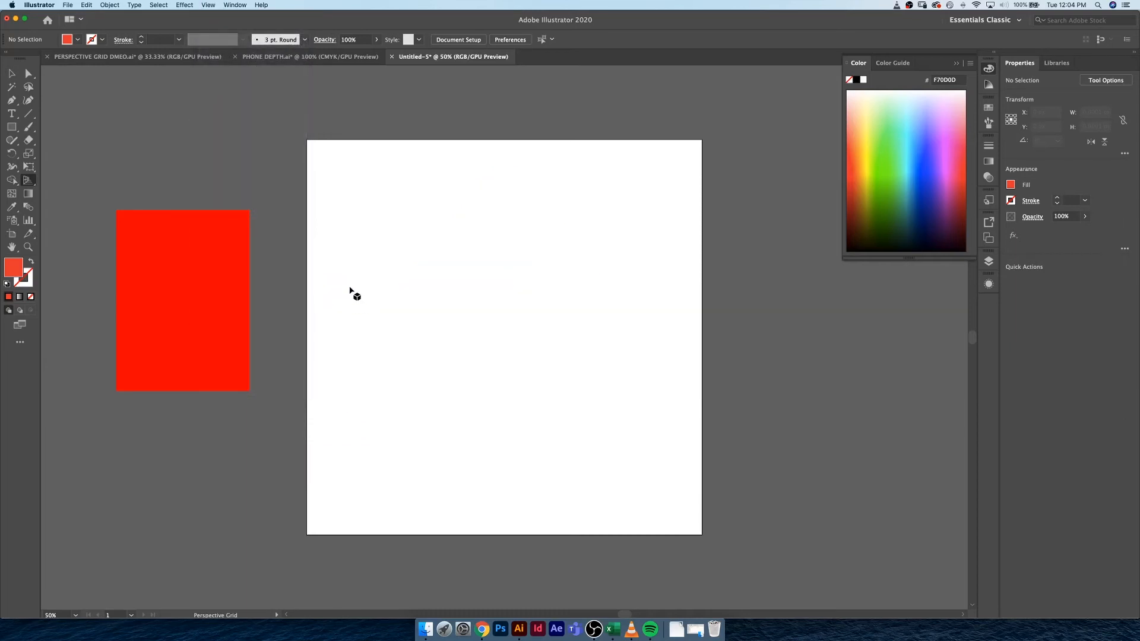
key("shift+super+i")
key("shift+super+i")
key("shift+super+i")
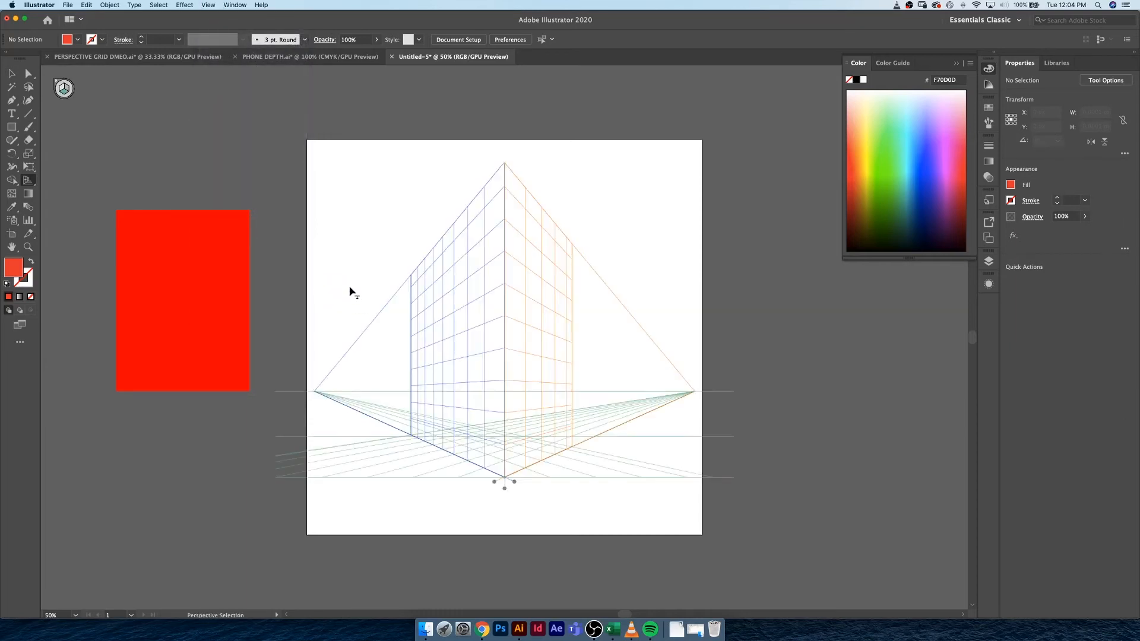
Open the Define Perspective Grid settings beside the artboard and inspect the right grid's color choices without changing them.
key("shift+p")
left_click(208, 6)
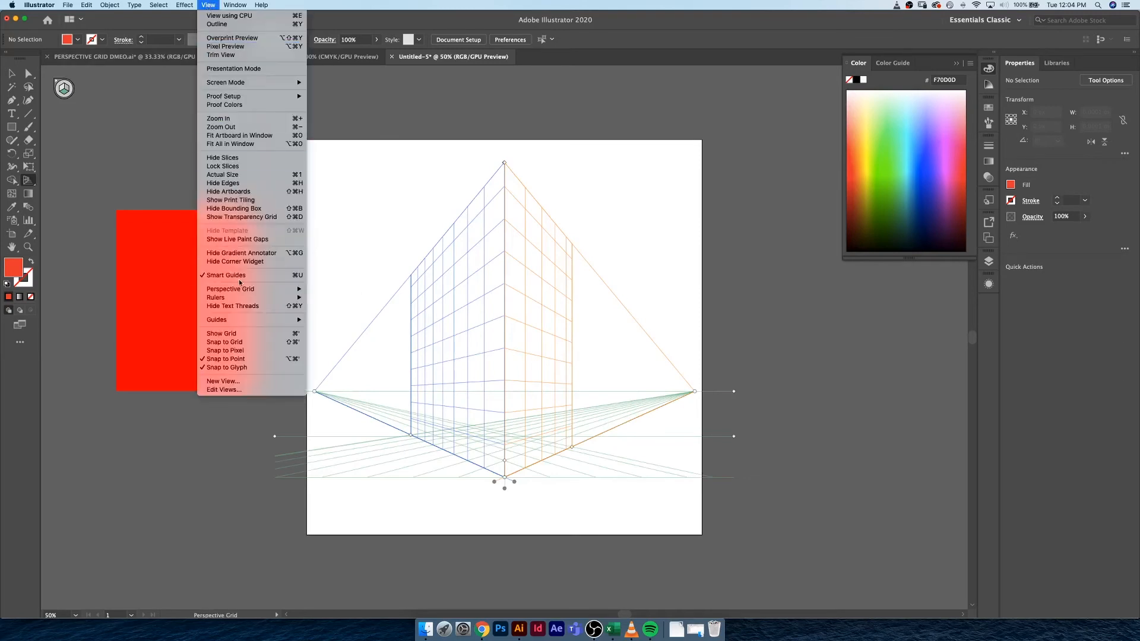
mouse_move(260, 290)
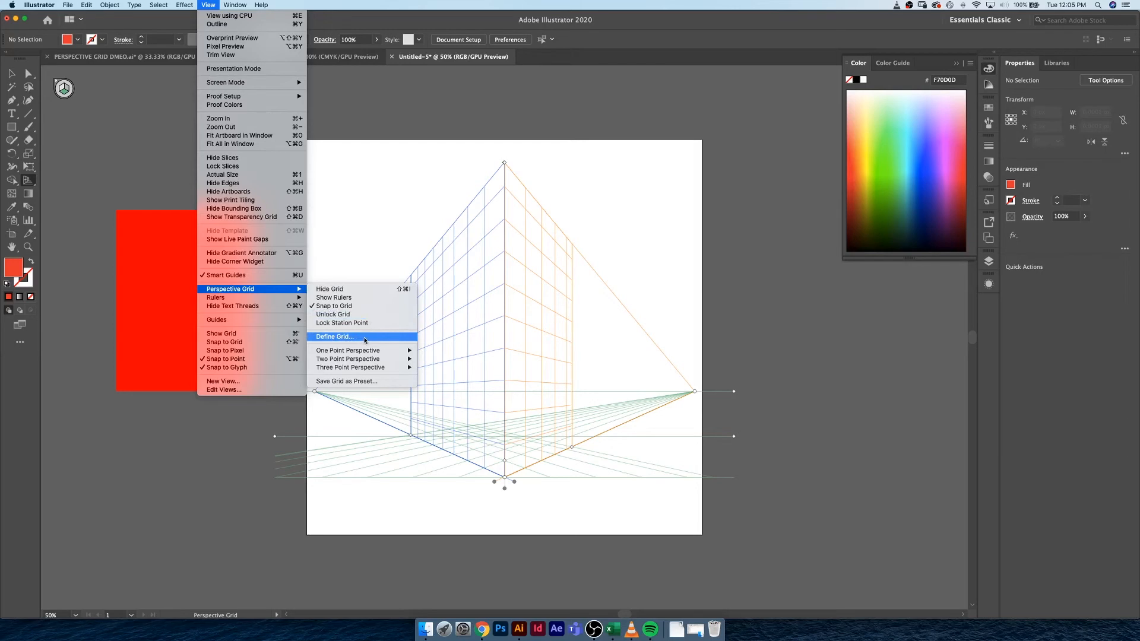
left_click(371, 337)
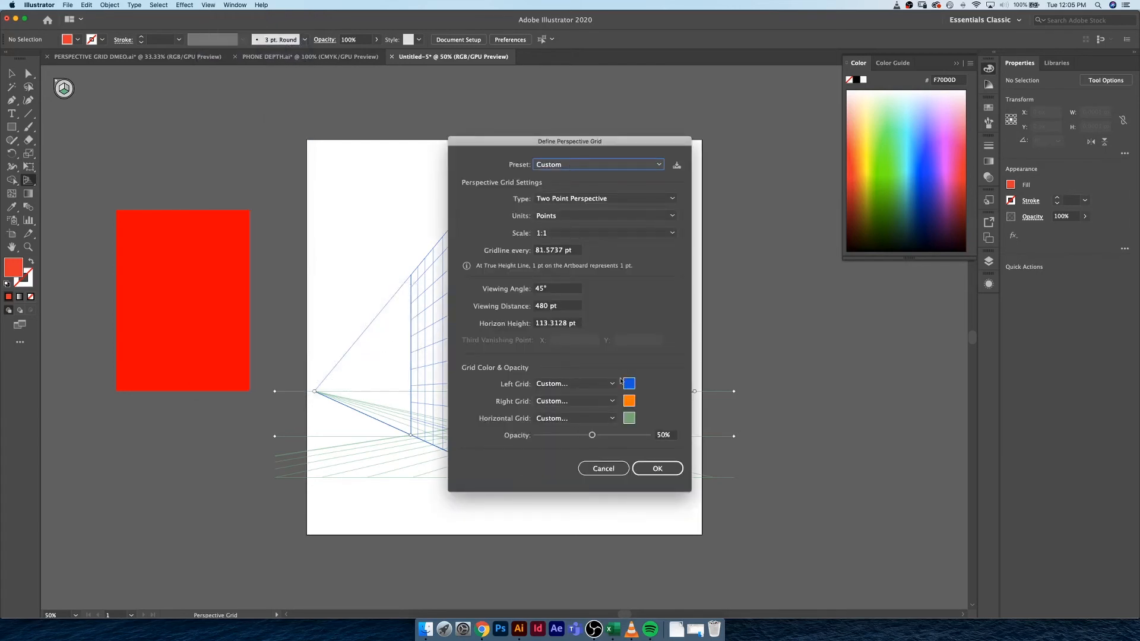
left_click_drag(616, 144, 872, 155)
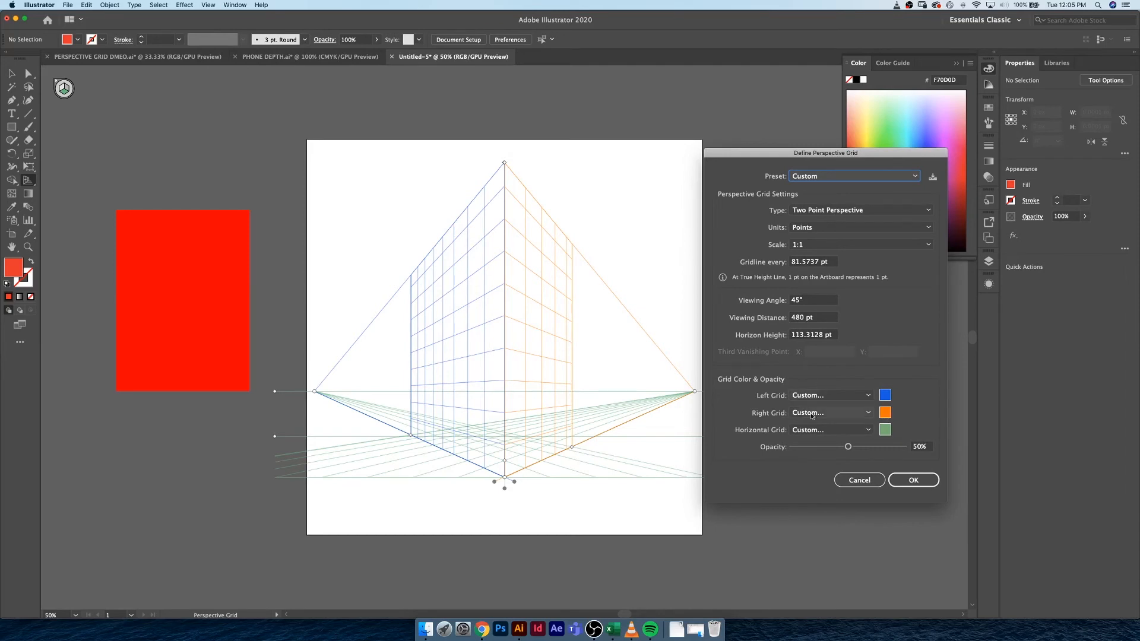
left_click(885, 414)
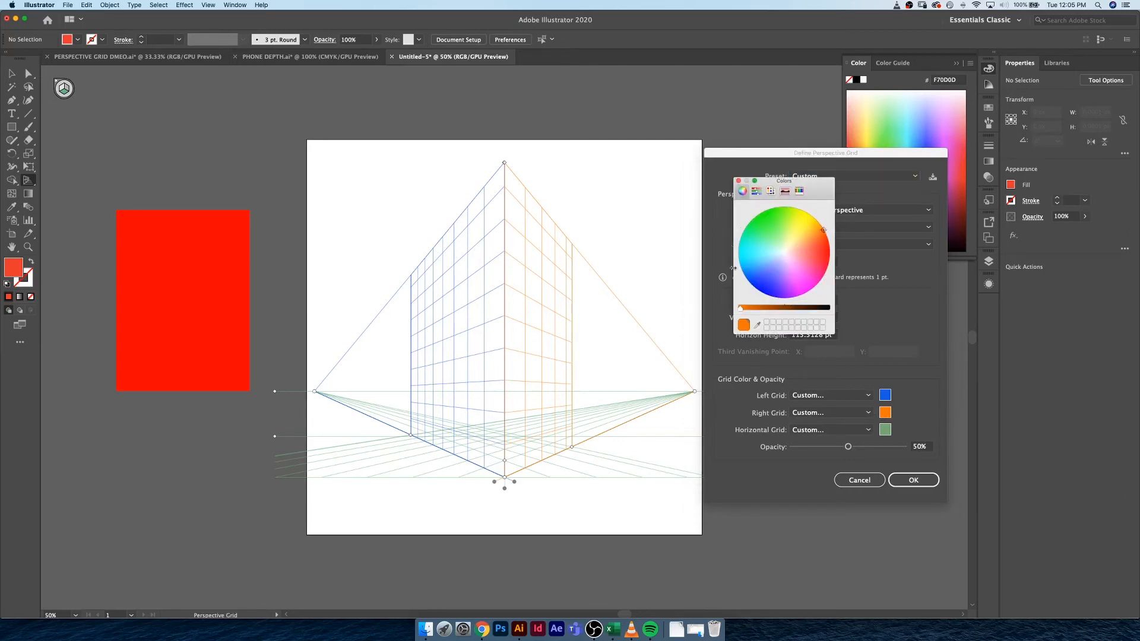
left_click(738, 181)
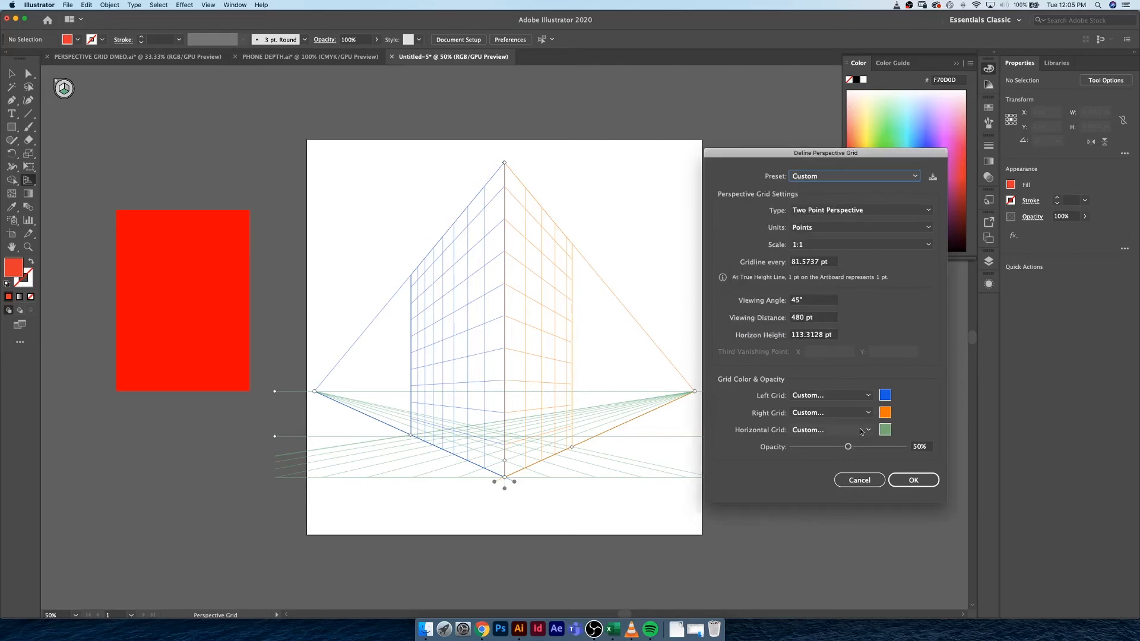
Try a grid opacity of 42% and return it to 50%.
mouse_move(848, 449)
left_mouse_down()
mouse_move(792, 450)
mouse_move(853, 450)
mouse_move(839, 449)
left_mouse_up()
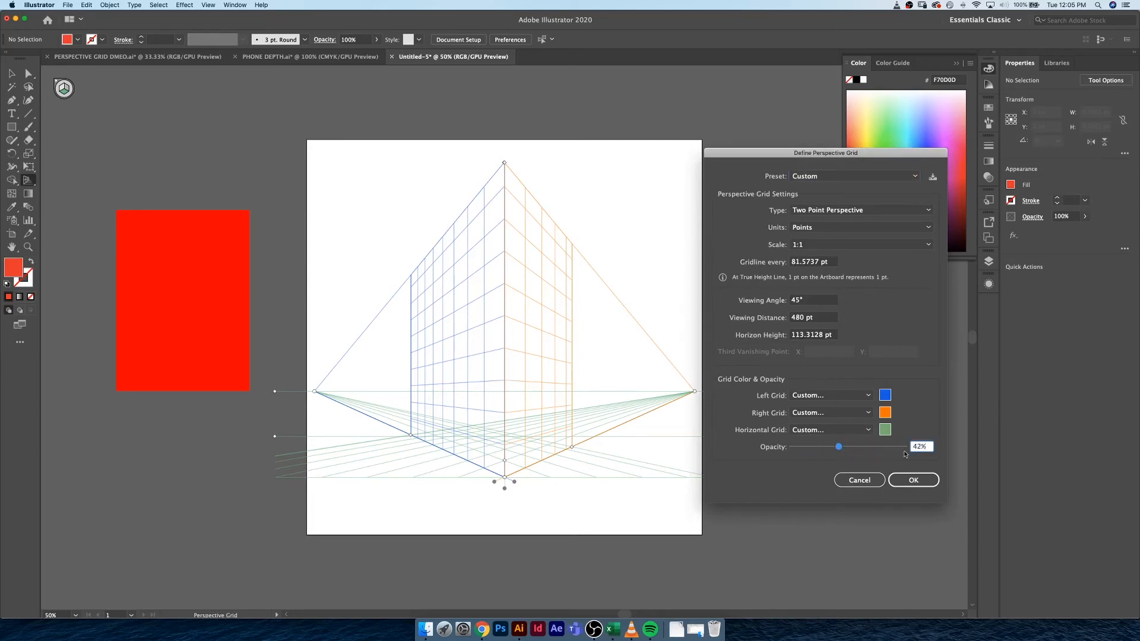
left_click_drag(925, 446, 900, 449)
type("50")
Try the One Point Perspective type, return to Two Point Perspective, and cancel the grid definition.
left_click(885, 211)
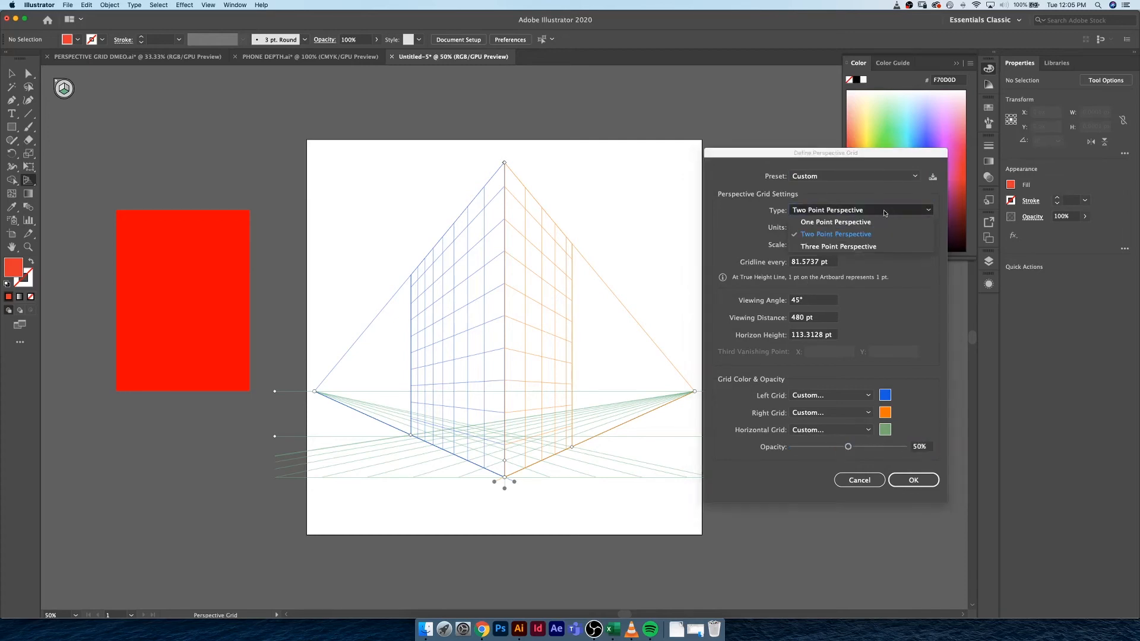
left_click(863, 222)
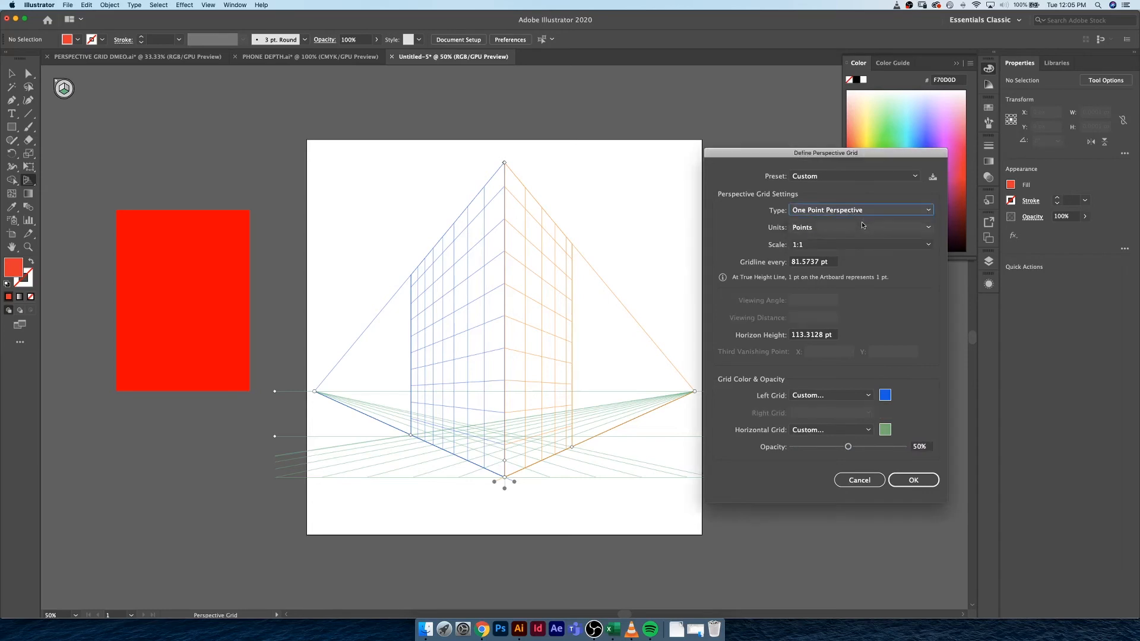
left_click(866, 212)
left_click(862, 234)
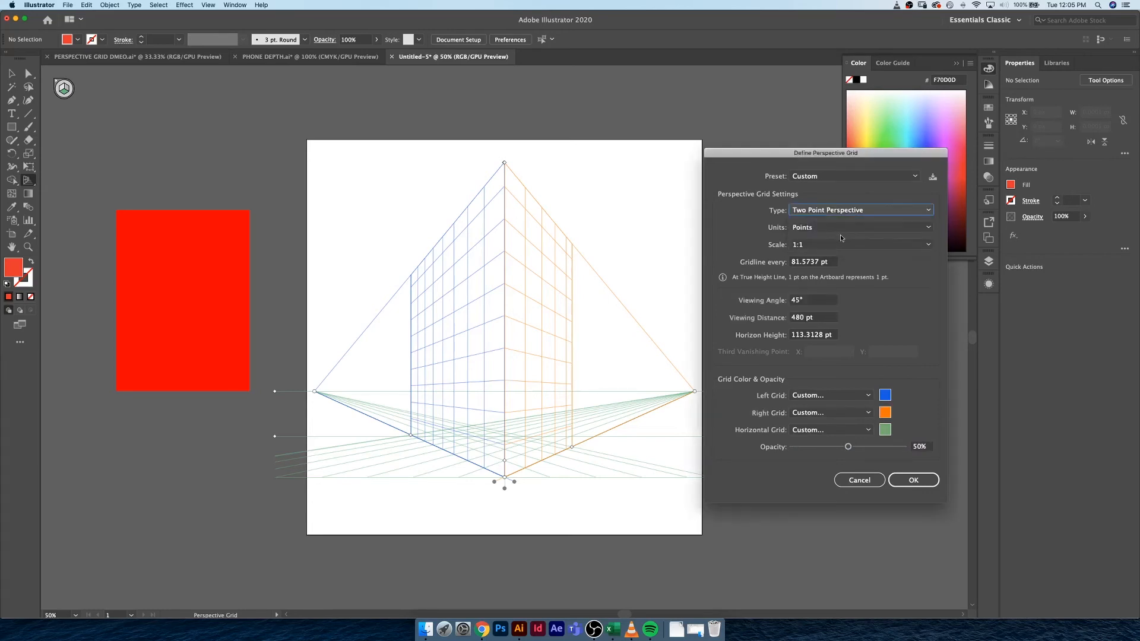
left_click(848, 211)
left_click(867, 231)
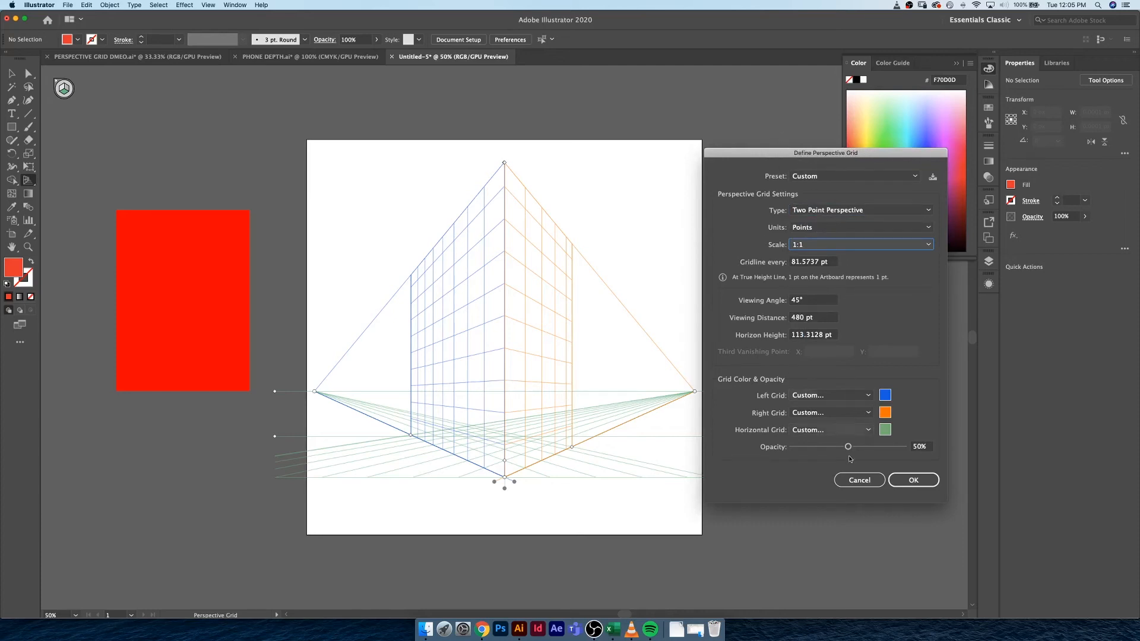
left_click(860, 482)
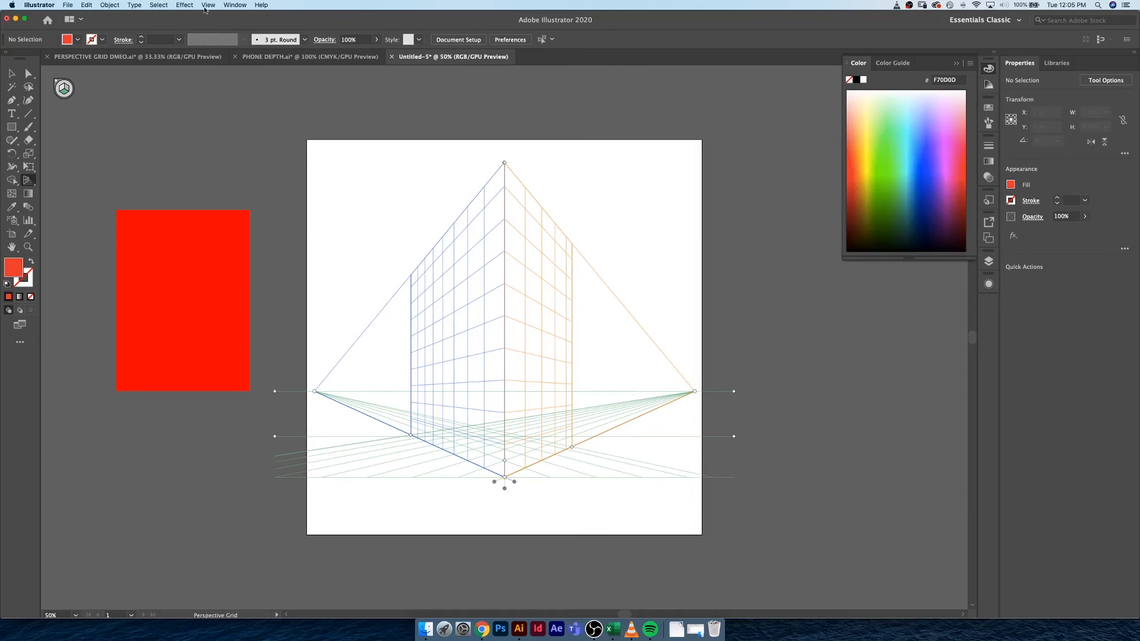
Unlock the perspective grid and switch it to the one-point preset [1P-Normal View].
left_click(207, 6)
mouse_move(283, 323)
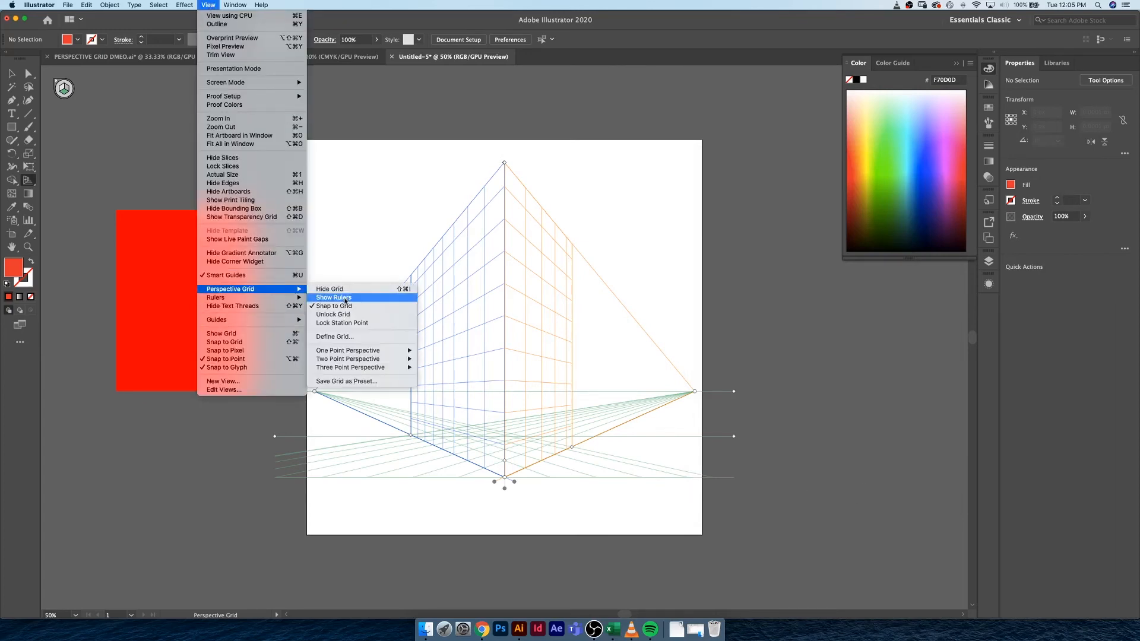
left_click(355, 314)
left_click(208, 6)
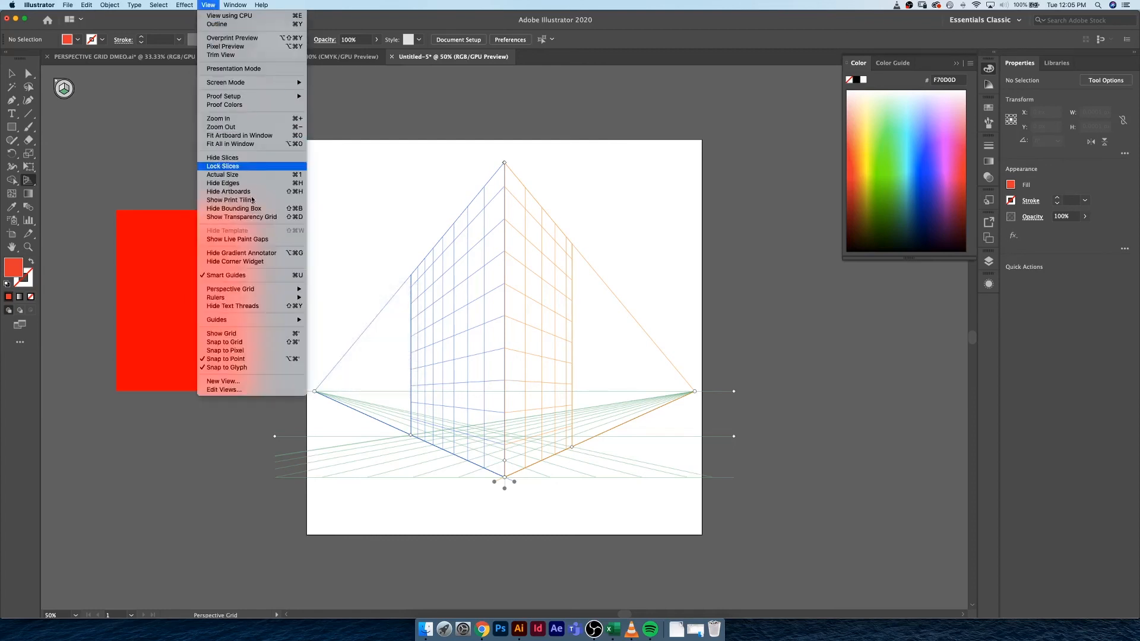
mouse_move(284, 289)
mouse_move(376, 351)
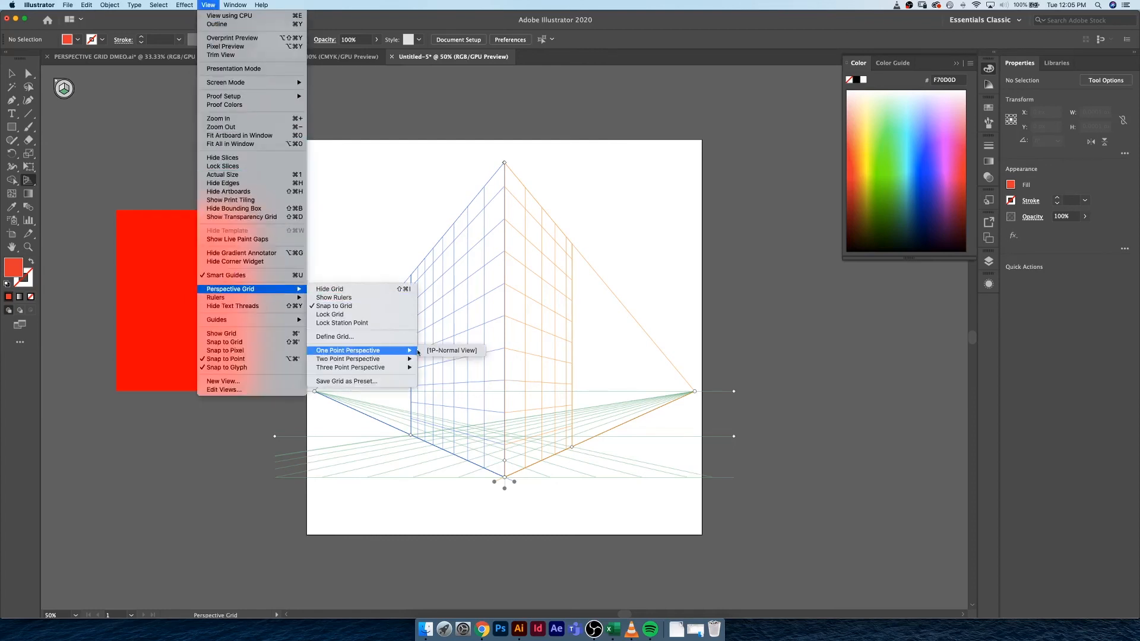
left_click(462, 351)
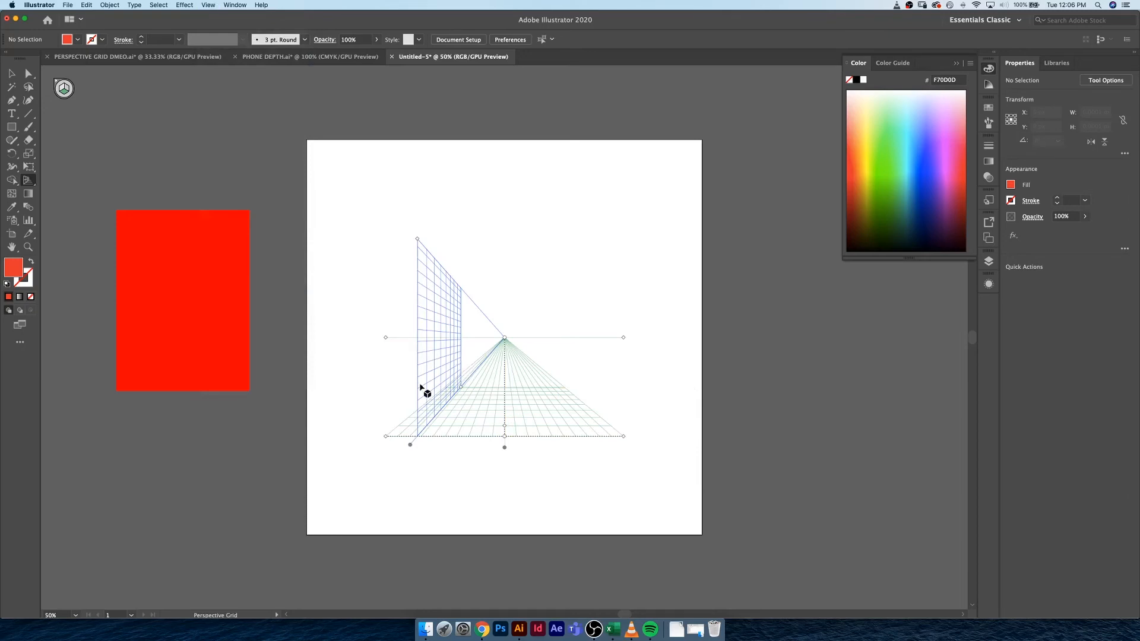
Raise the one-point grid's height, try shifting the whole grid to the left, and undo the shift.
key("z")
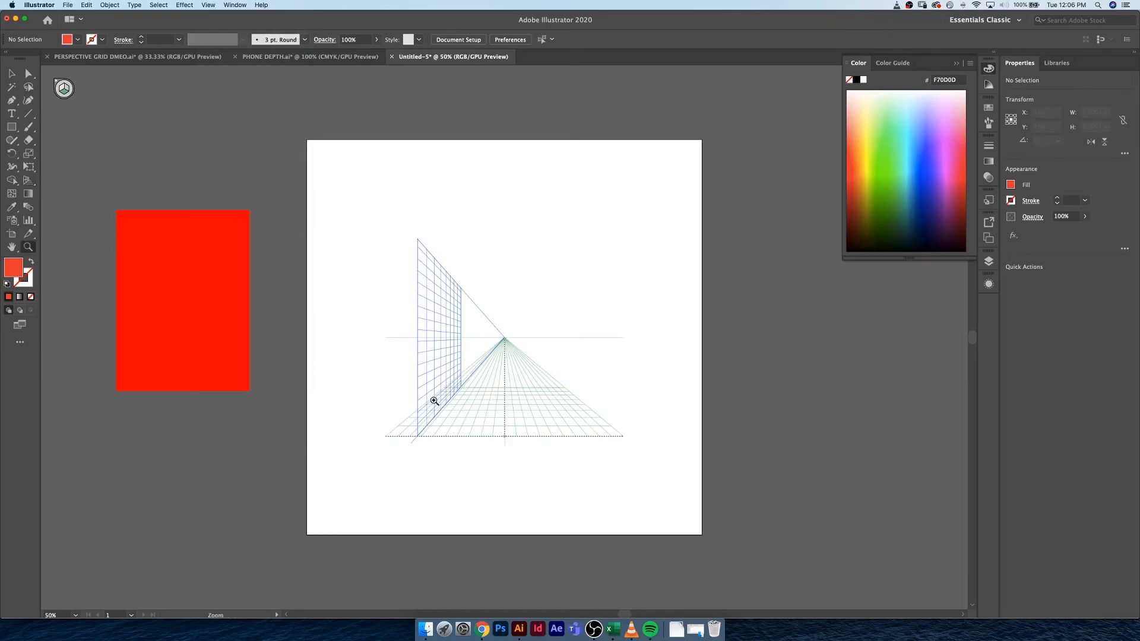
key("shift+p")
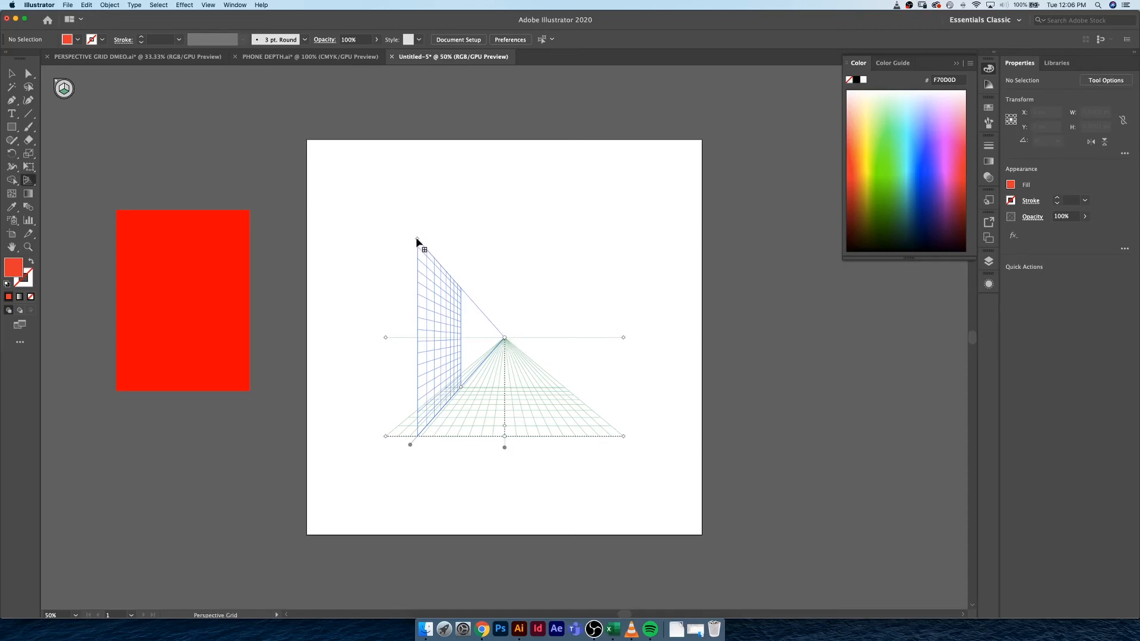
left_click_drag(417, 239, 374, 203)
left_click_drag(387, 443, 339, 444)
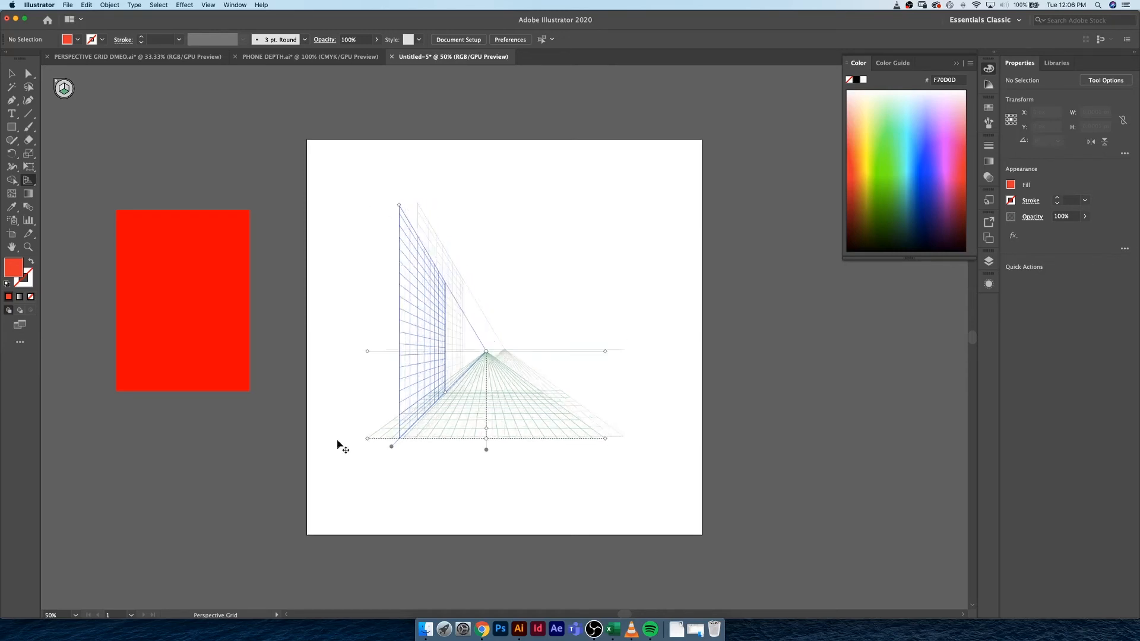
key("super+z")
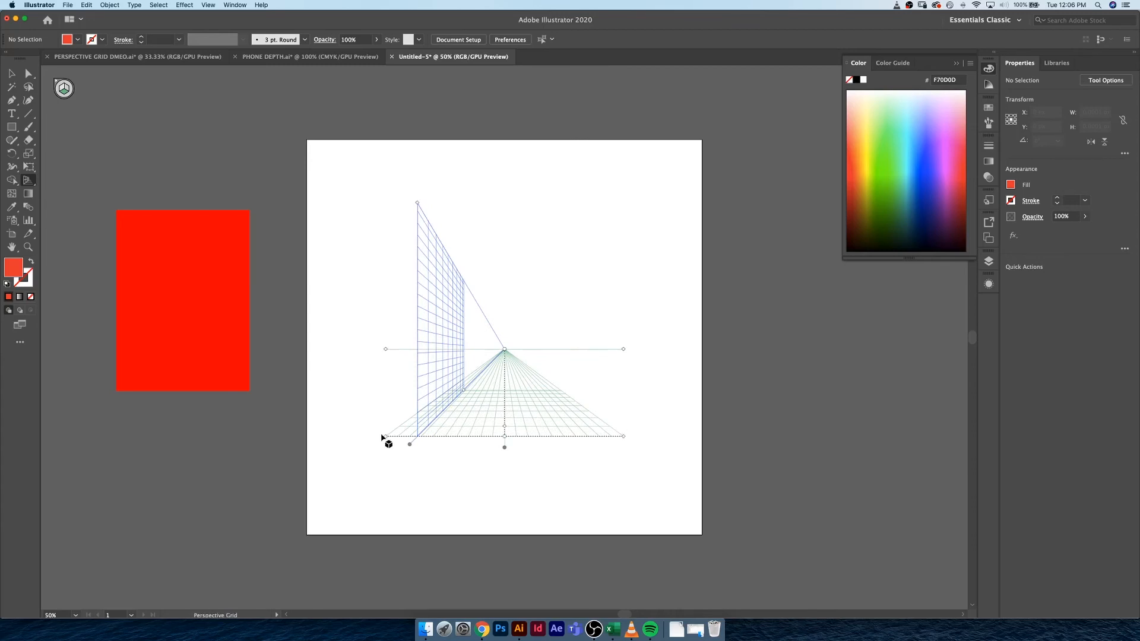
Lower the one-point grid's horizon slightly and try its plane and ground-level controls, undoing the grid move.
left_click_drag(409, 444, 407, 483)
mouse_move(623, 349)
left_mouse_down()
mouse_move(621, 283)
mouse_move(628, 402)
mouse_move(623, 355)
left_mouse_up()
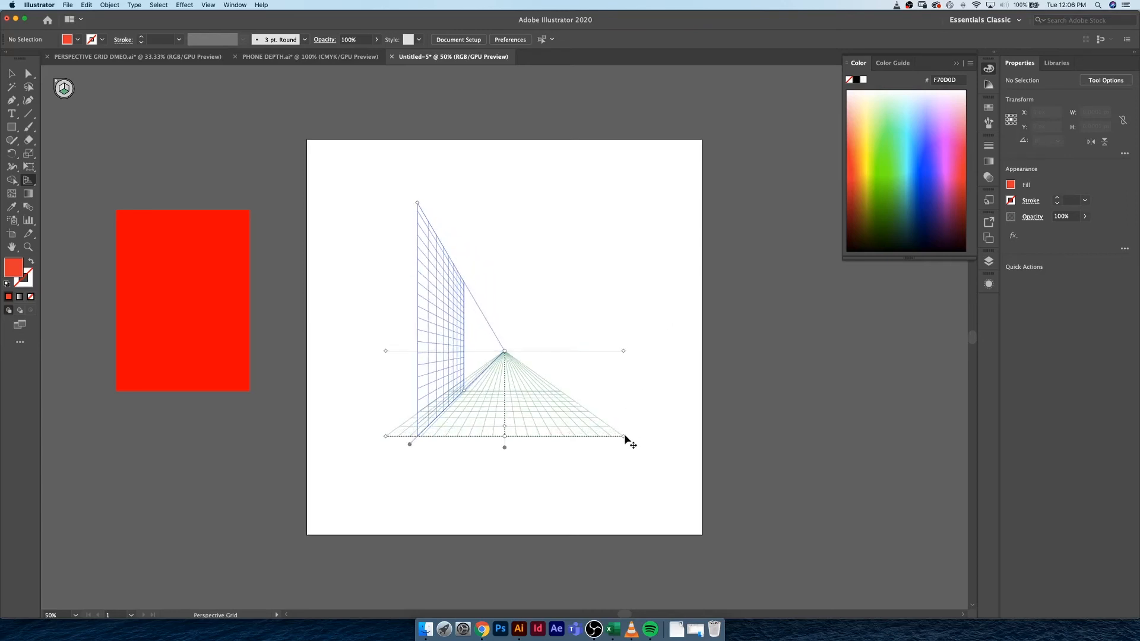
mouse_move(624, 436)
left_mouse_down()
mouse_move(644, 436)
mouse_move(608, 438)
left_mouse_up()
key("super+z")
mouse_move(505, 447)
left_mouse_down()
mouse_move(505, 501)
mouse_move(508, 408)
mouse_move(498, 429)
left_mouse_up()
mouse_move(417, 205)
left_mouse_down()
mouse_move(407, 195)
mouse_move(433, 205)
left_mouse_up()
Switch to the three-point perspective preset and move the whole grid up on the artboard.
left_click(208, 5)
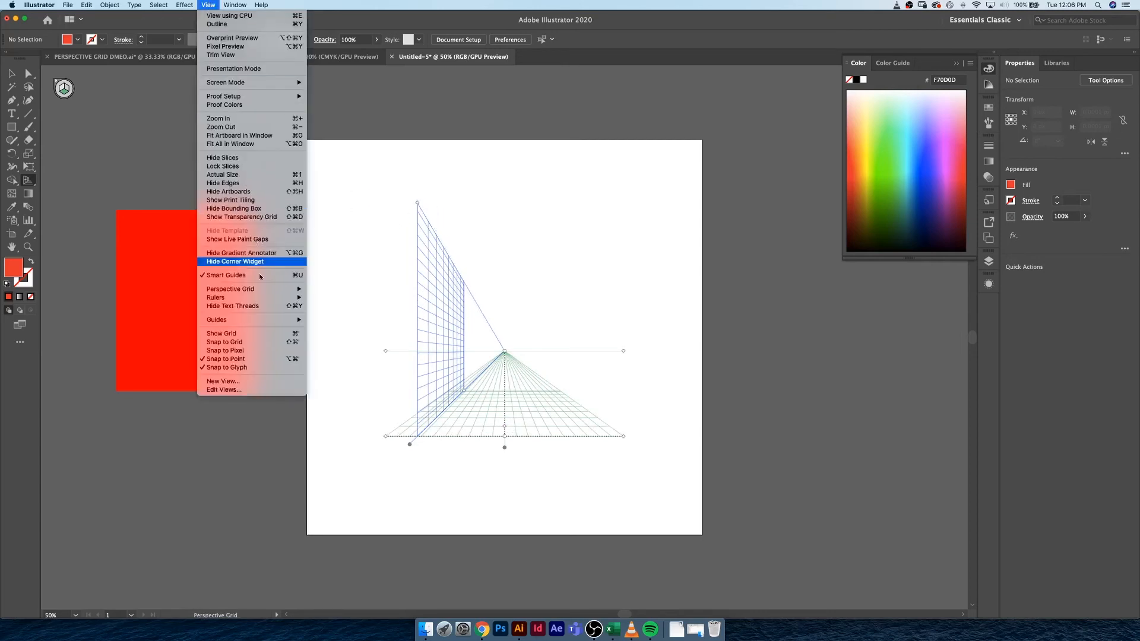
mouse_move(268, 291)
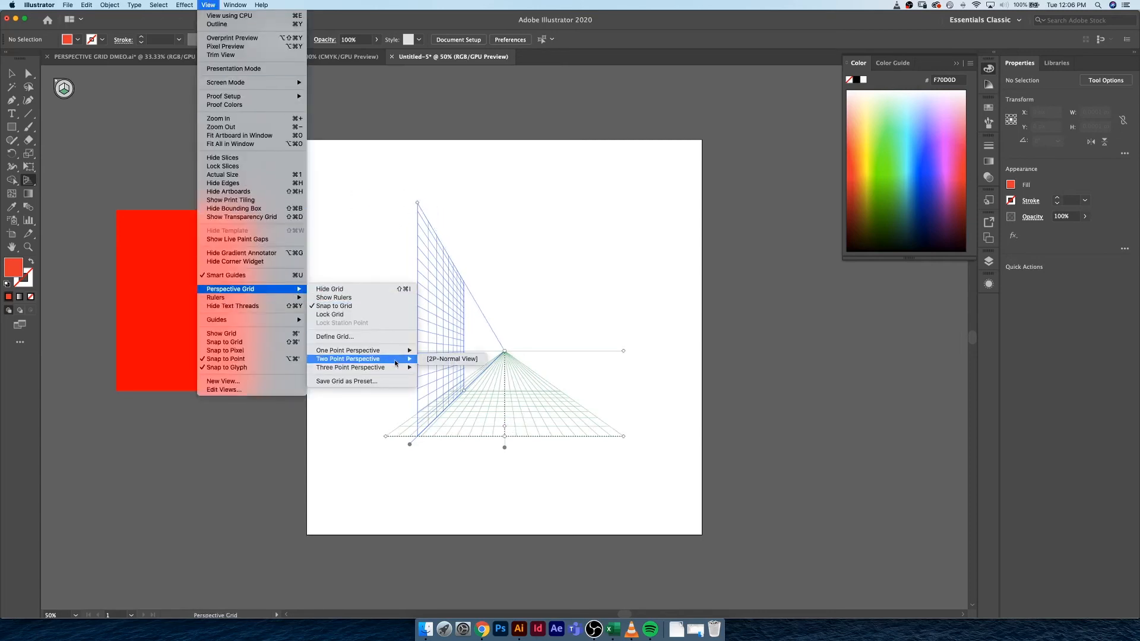
mouse_move(394, 367)
left_click(431, 368)
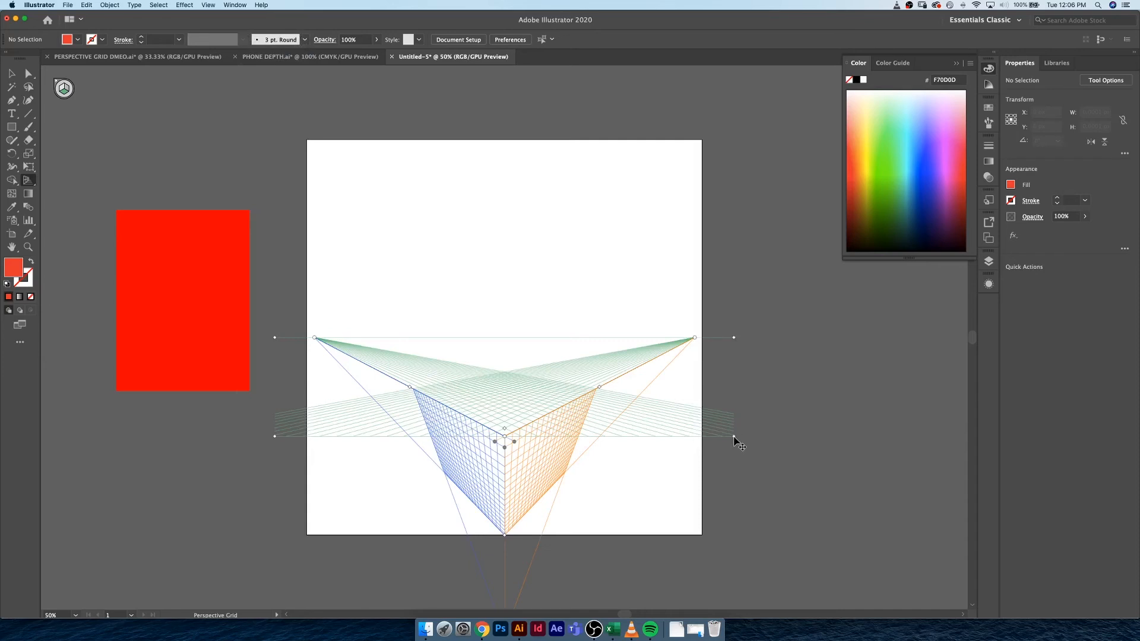
left_click_drag(734, 437, 718, 357)
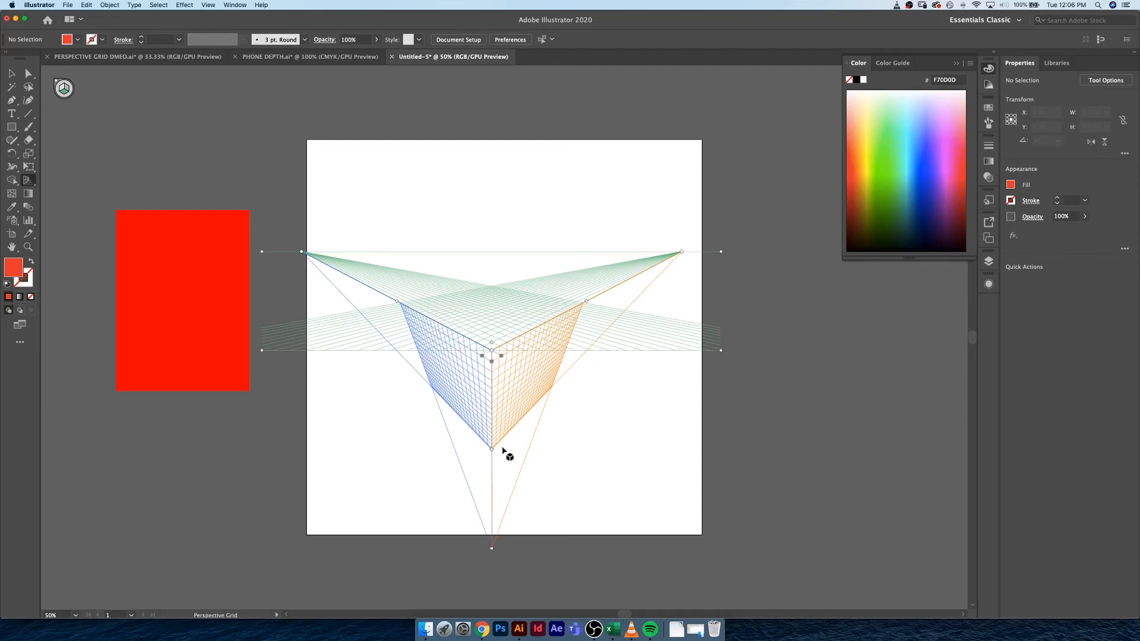
Try adjusting the three-point grid's height, third vanishing point, ground level and left vanishing point, undoing the test changes.
mouse_move(491, 450)
left_mouse_down()
mouse_move(492, 490)
mouse_move(494, 446)
left_mouse_up()
mouse_move(491, 546)
left_mouse_down()
mouse_move(496, 518)
mouse_move(478, 600)
mouse_move(490, 606)
mouse_move(496, 579)
mouse_move(478, 563)
left_mouse_up()
key("super+z")
left_click_drag(262, 355, 261, 367)
key("super+z")
mouse_move(301, 253)
left_mouse_down()
mouse_move(287, 254)
mouse_move(304, 252)
left_mouse_up()
left_click(209, 5)
mouse_move(257, 290)
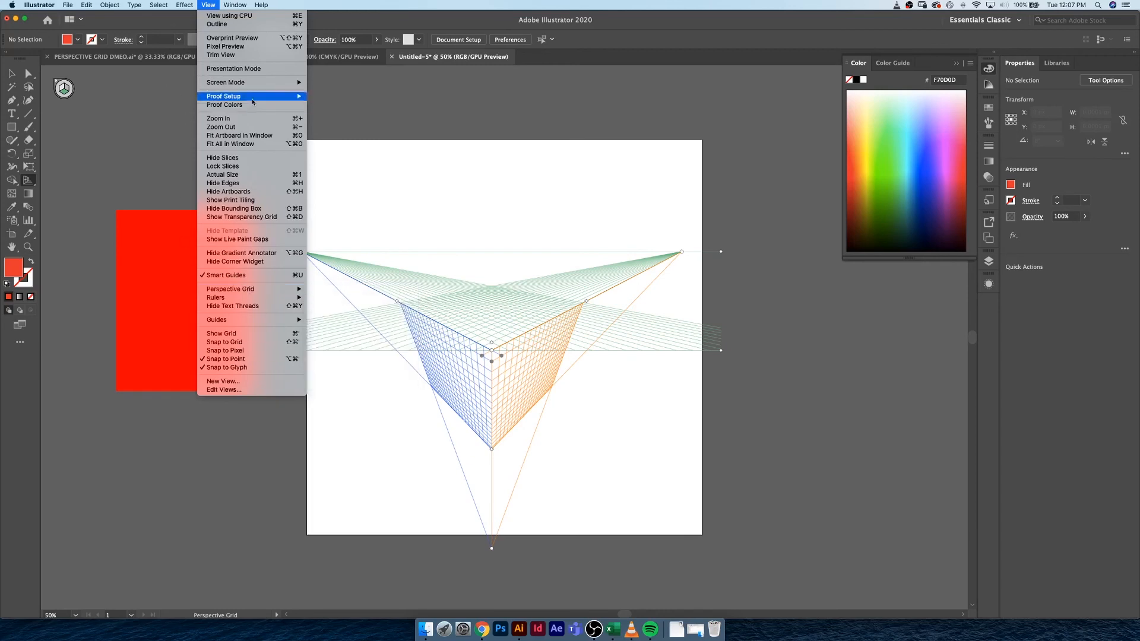
left_click(212, 5)
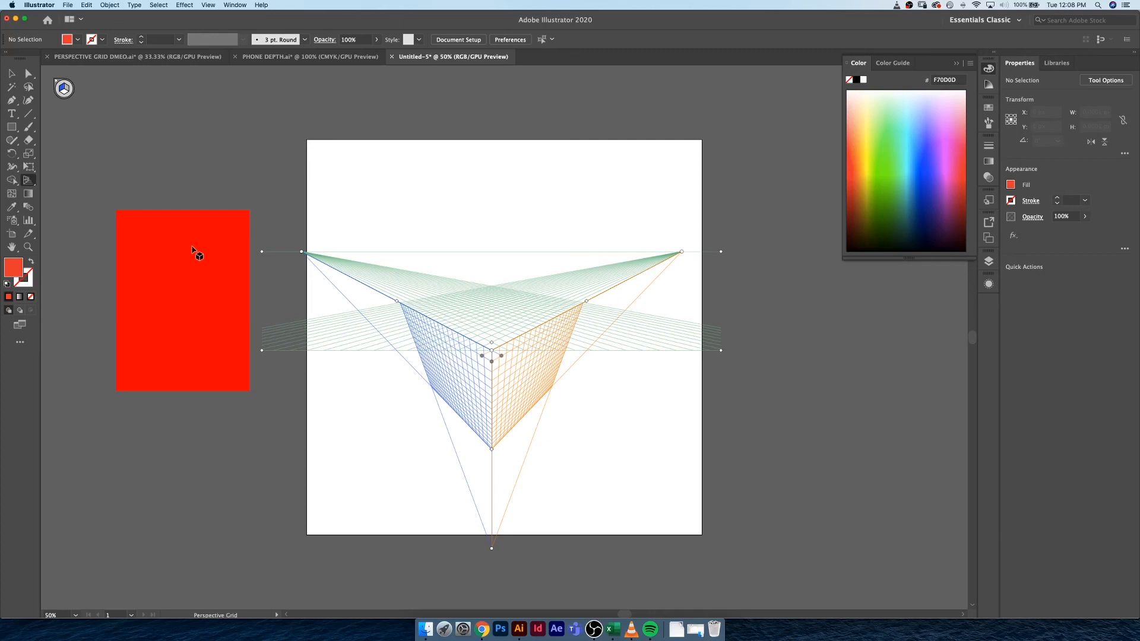
Cycle the active perspective plane between no active grid, the right grid and the left grid, ending on the left grid.
key("4")
key("3")
key("4")
left_click(67, 92)
key("1")
key("3")
key("4")
key("1")
key("4")
key("1")
Switch the perspective grid to the two-point preset [2P-Normal View].
left_click(210, 6)
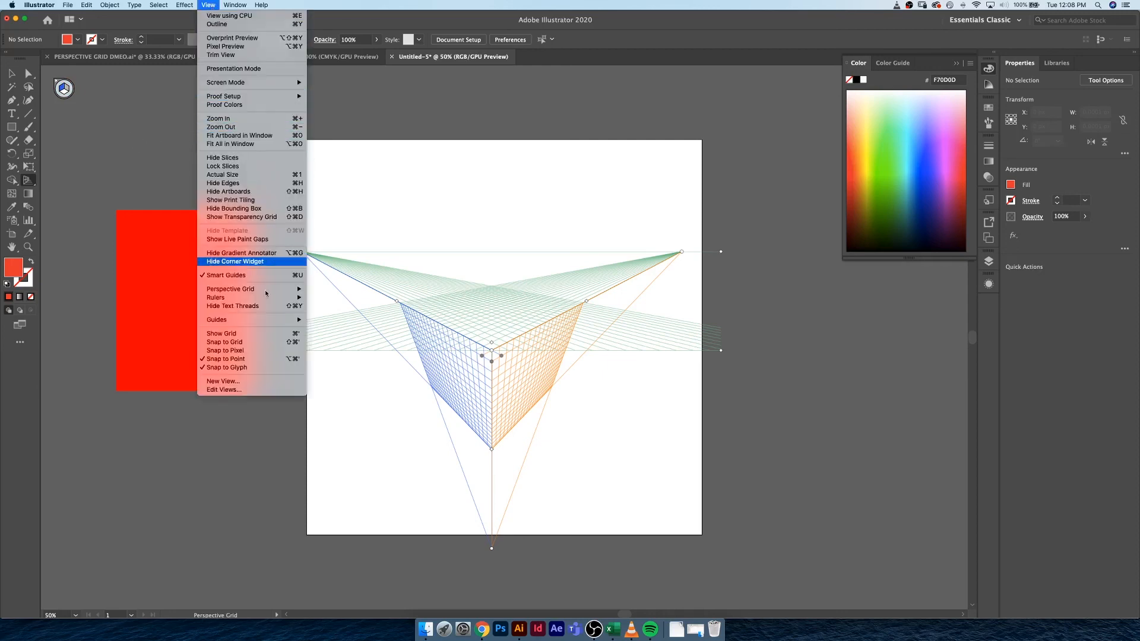
mouse_move(271, 322)
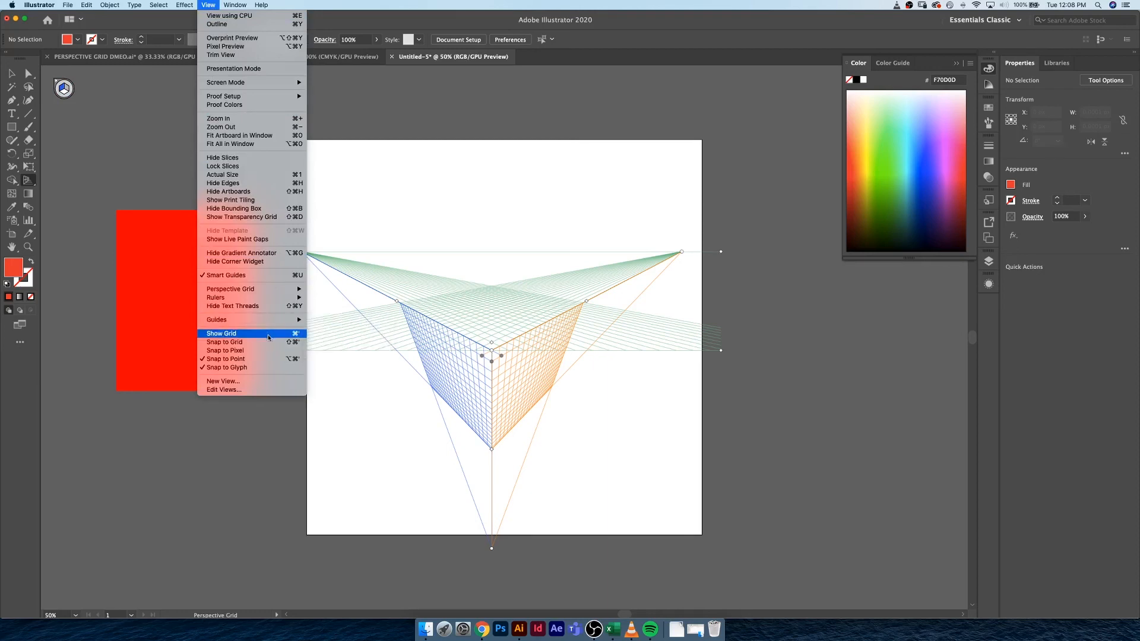
mouse_move(273, 289)
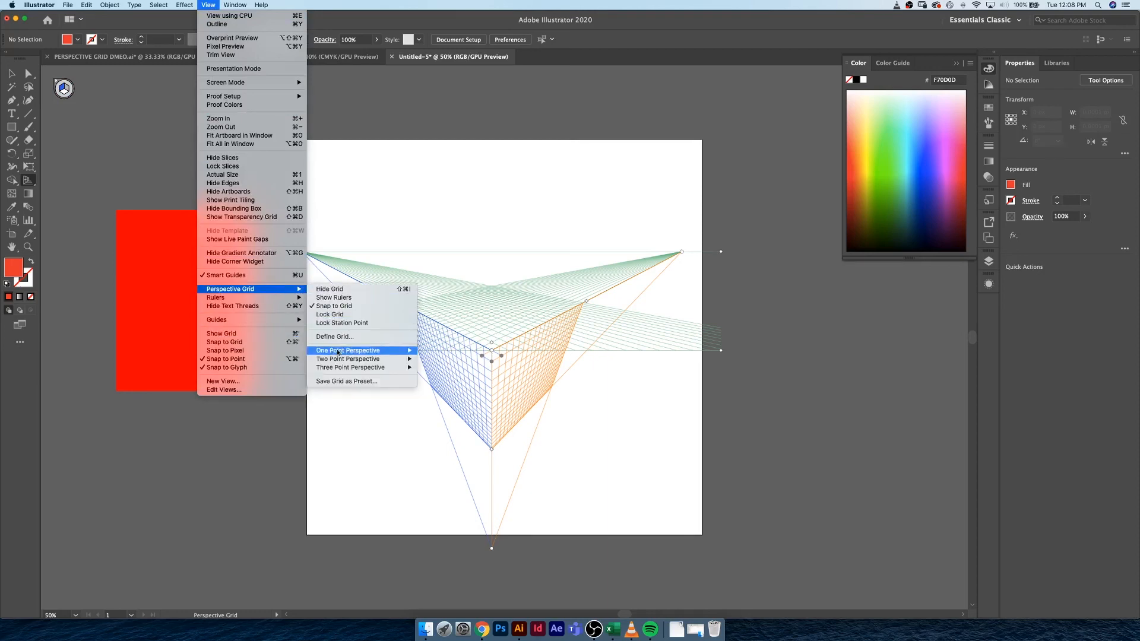
mouse_move(346, 359)
left_click(464, 365)
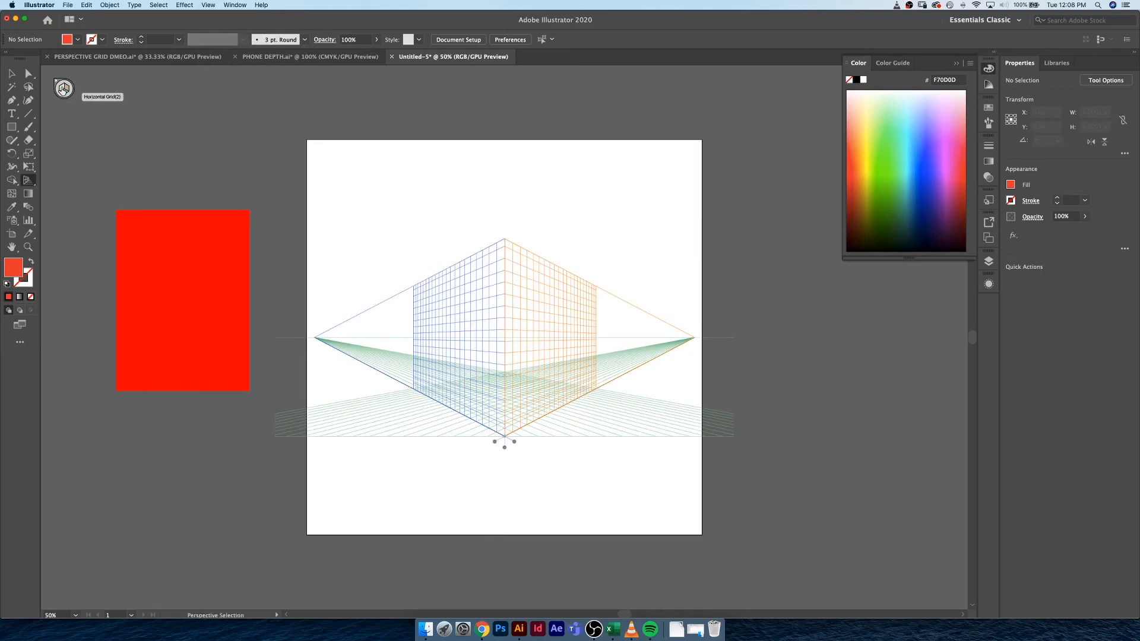
Activate the Perspective Grid tool and hide the grid using the plane switching widget.
key("shift+p")
key("shift+v")
left_click(27, 181)
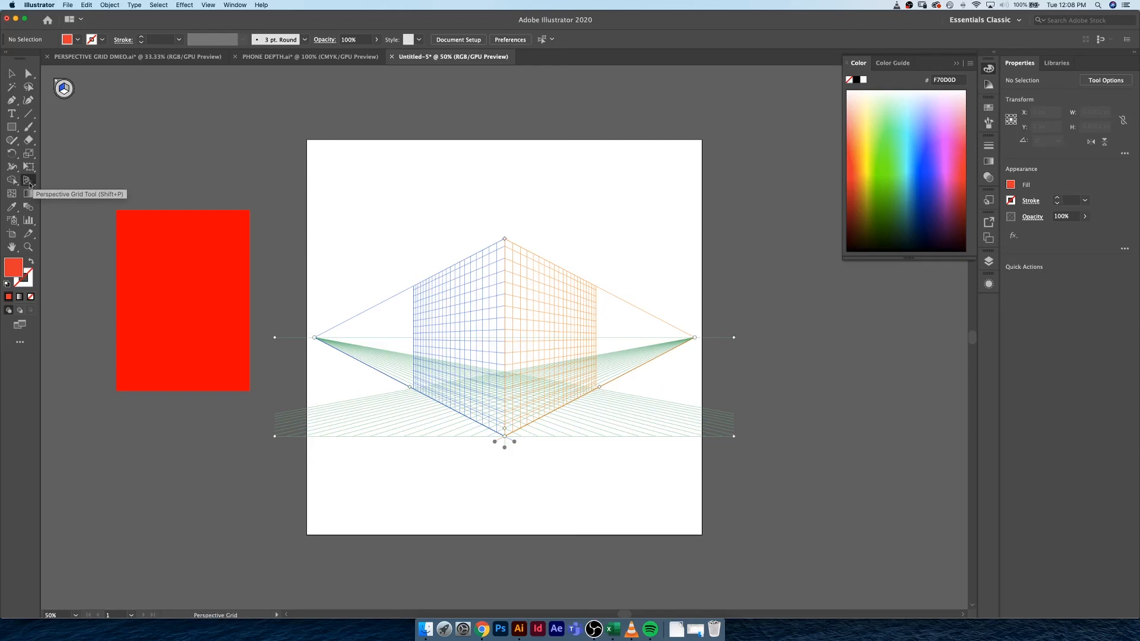
left_click(56, 85)
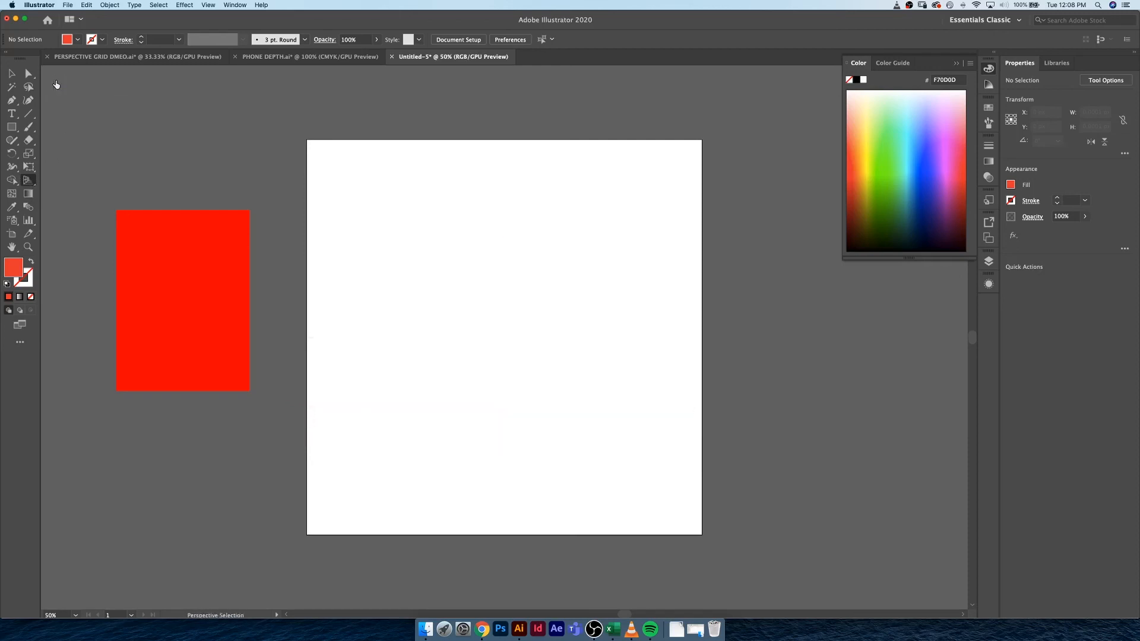
Move the flat red rectangle onto the artboard with the Selection tool.
left_click(12, 73)
left_click_drag(167, 234, 442, 307)
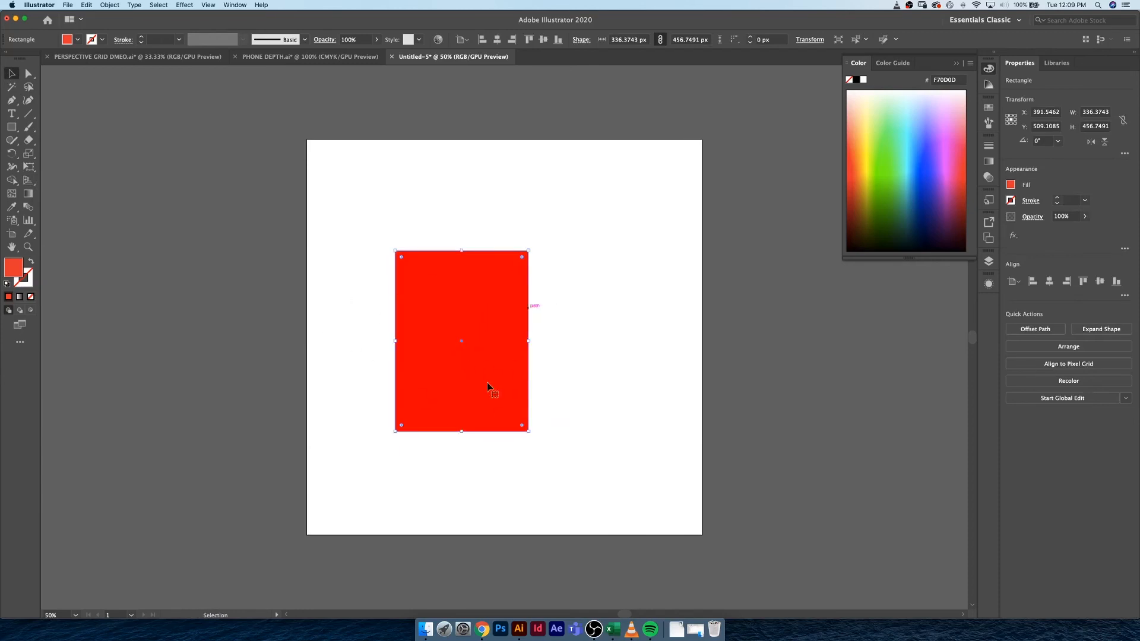